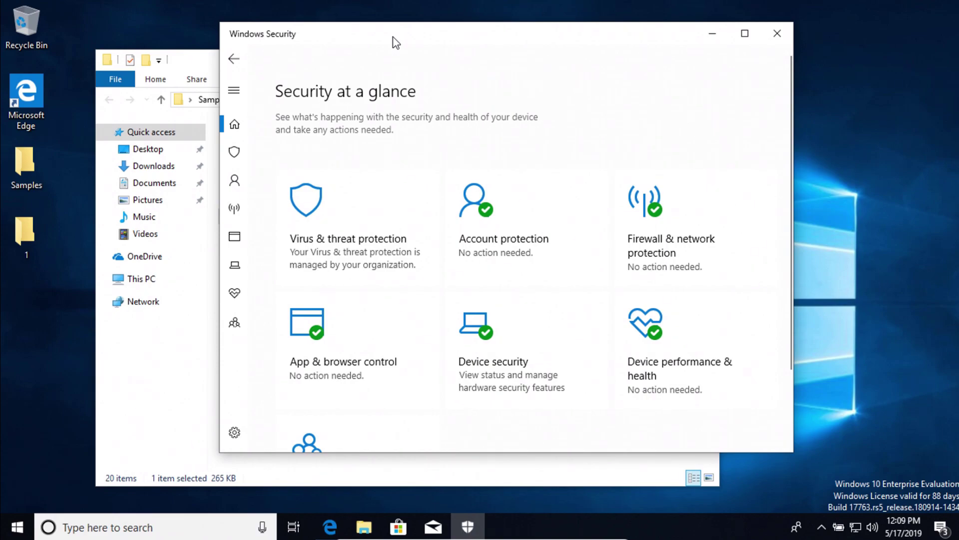
Switch from the Samples folder window back to the Windows Security overview.
click(139, 379)
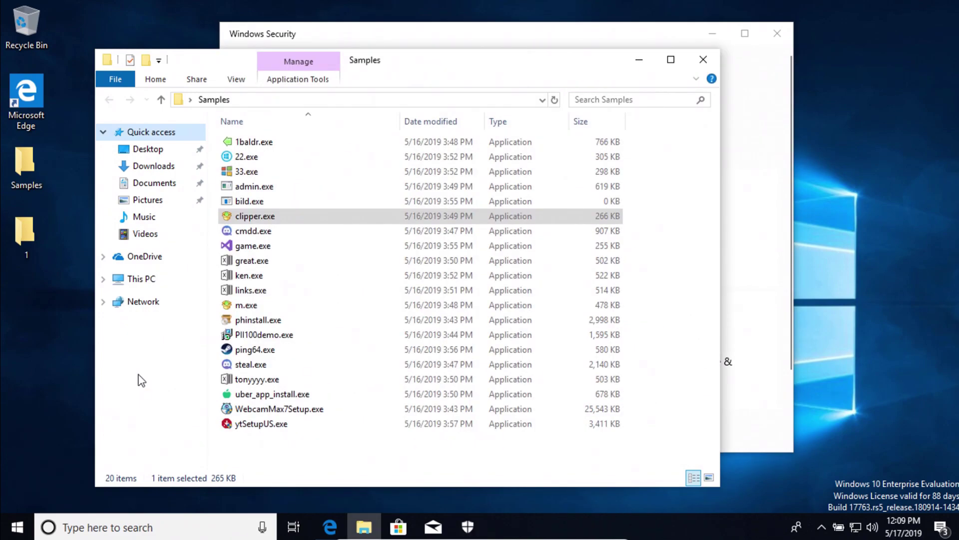
click(396, 32)
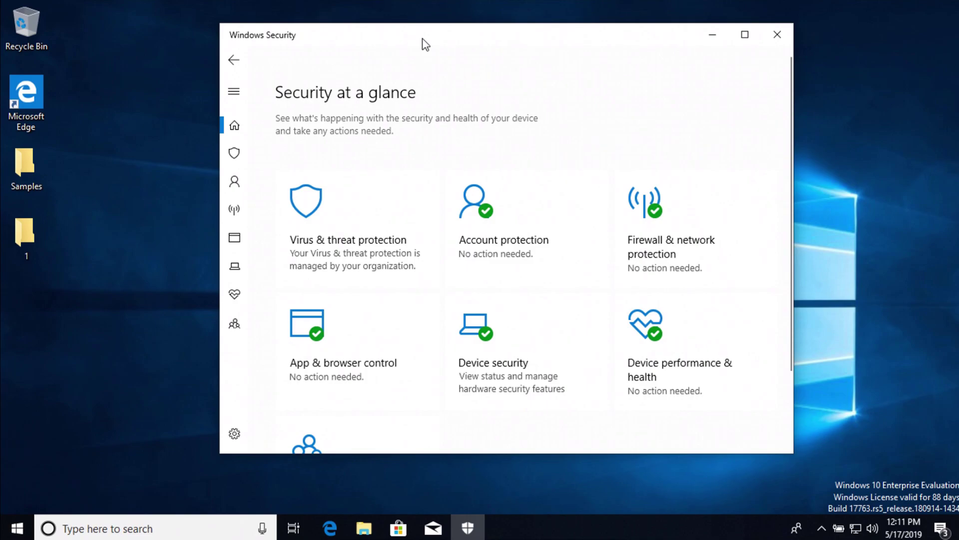
Open the Run dialog through a Start search for 'run' and begin entering gpedit.msc.
click(17, 528)
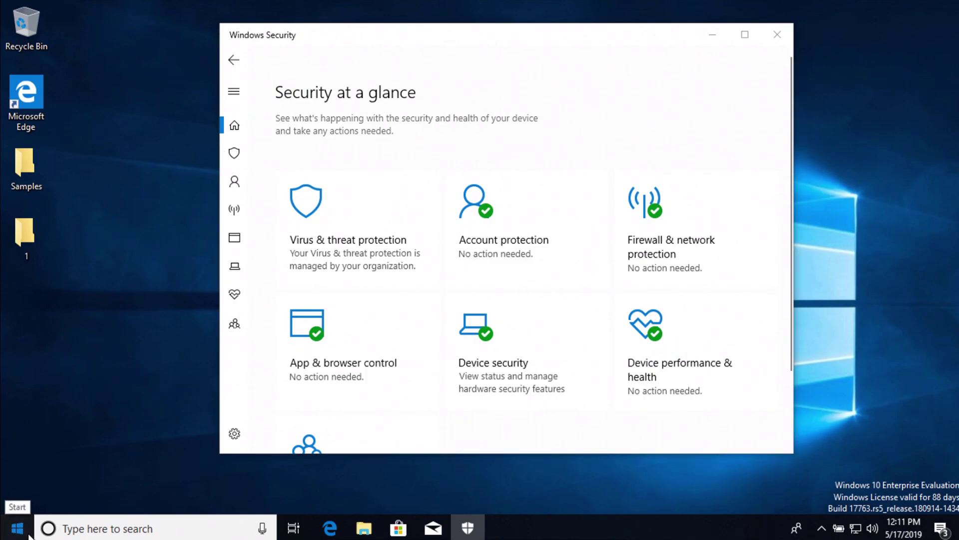
click(73, 529)
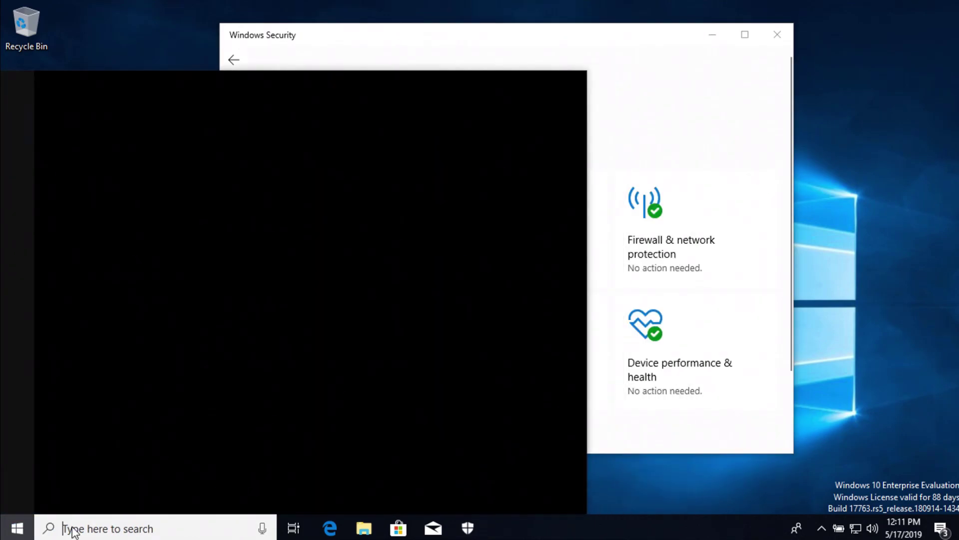
text(run)
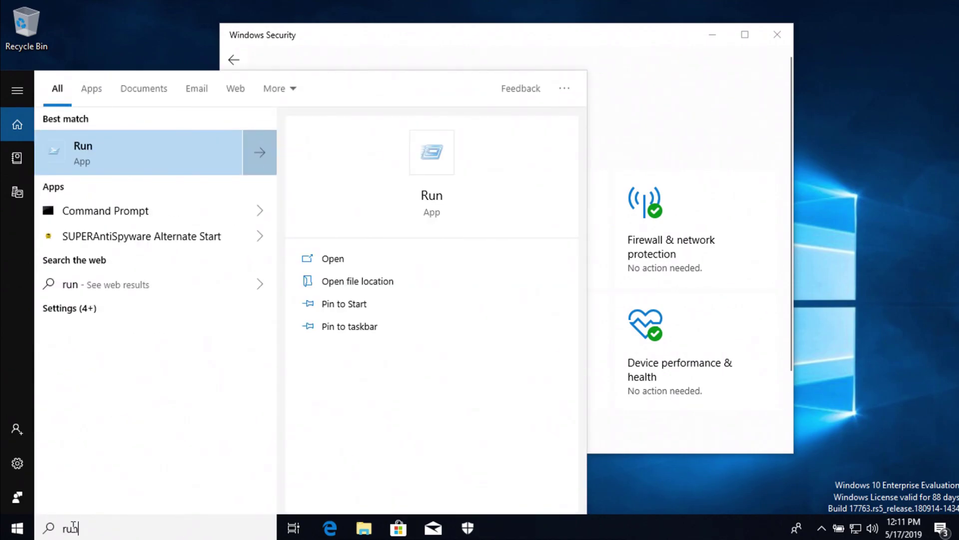
key(Return)
text(g)
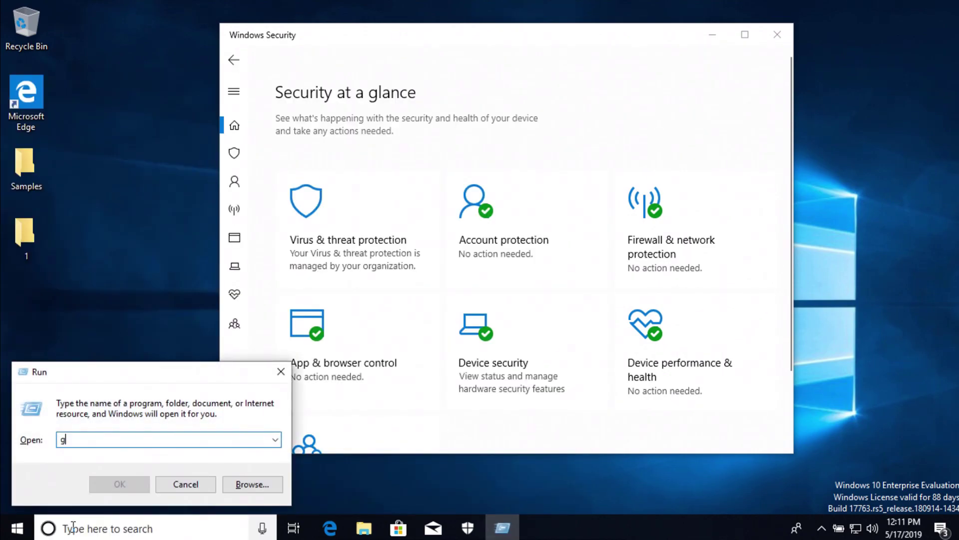
text(pedit.m)
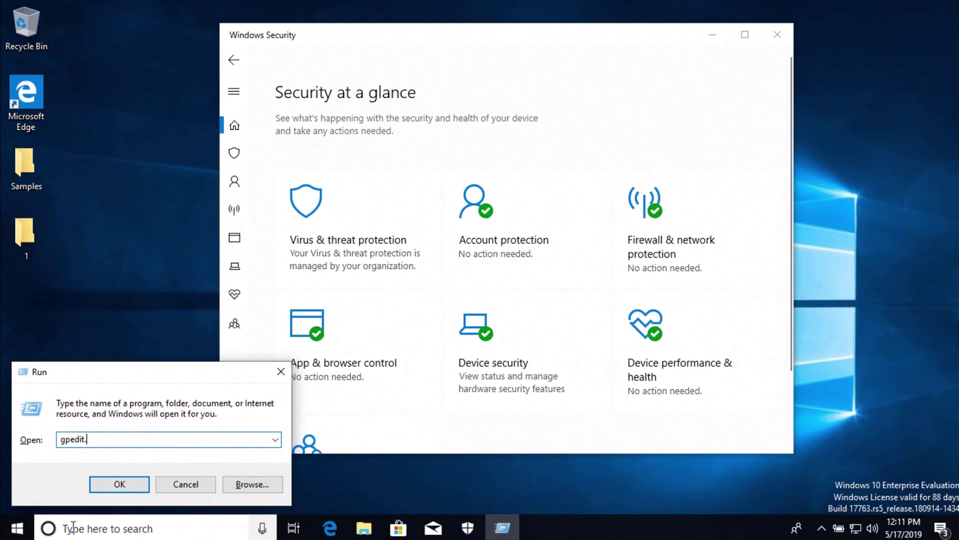
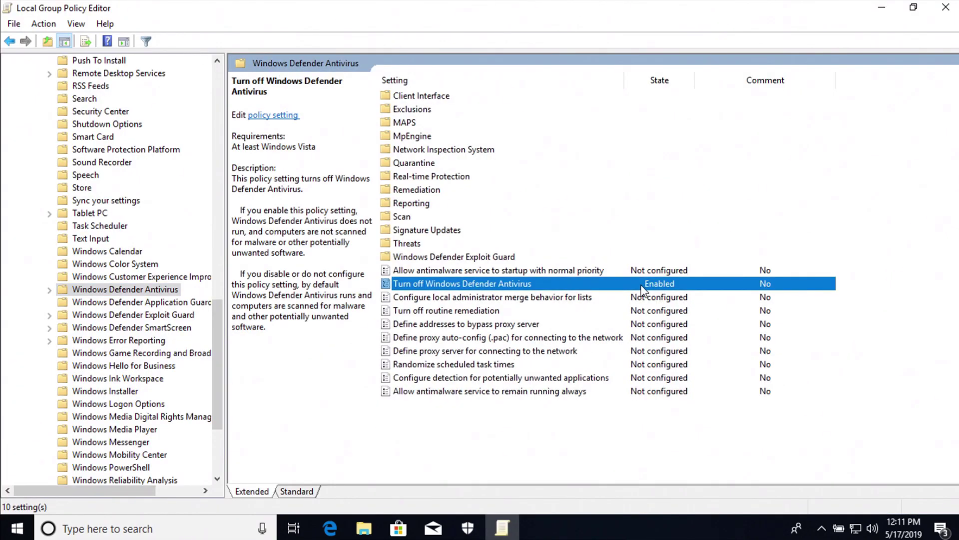
Change 'Turn off Windows Defender Antivirus' to Not Configured, apply it, and close Group Policy Editor.
double_click(641, 283)
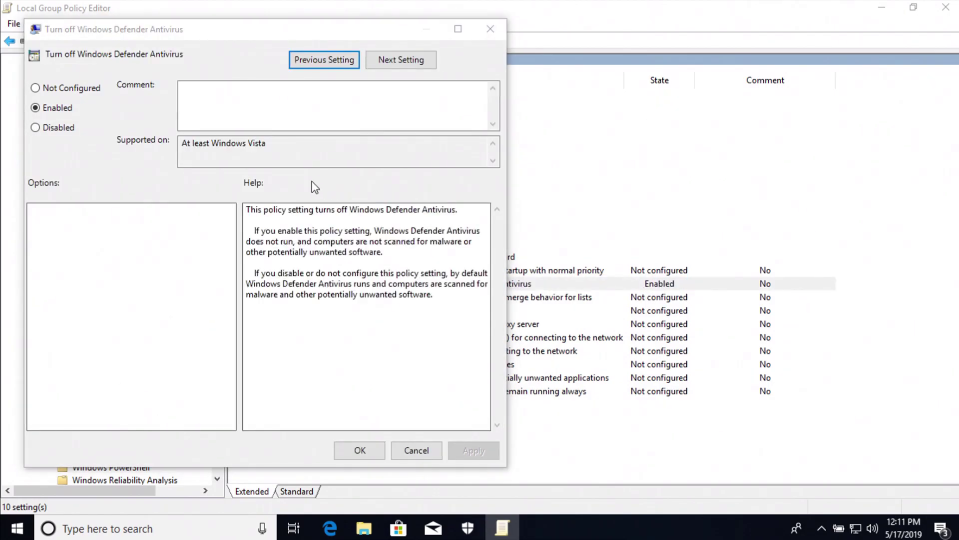
click(36, 88)
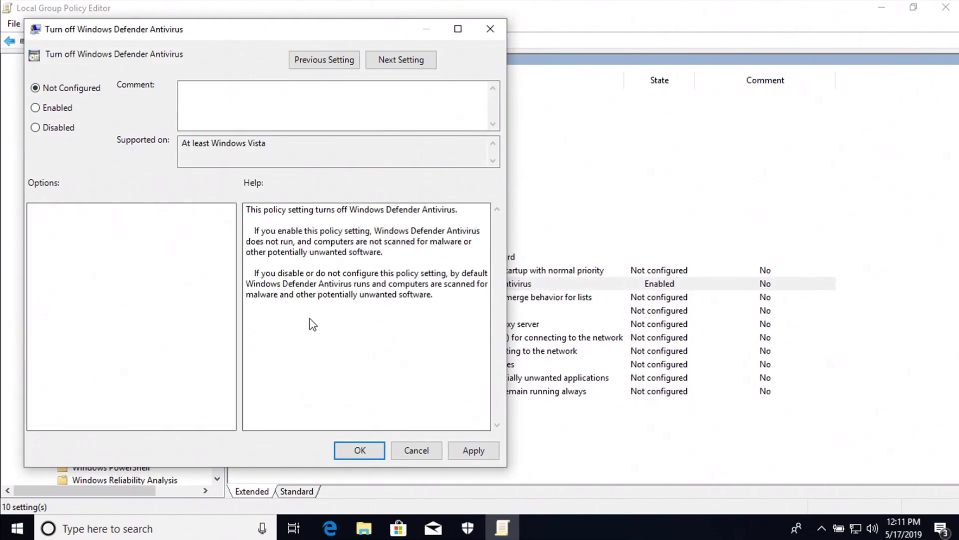
click(470, 451)
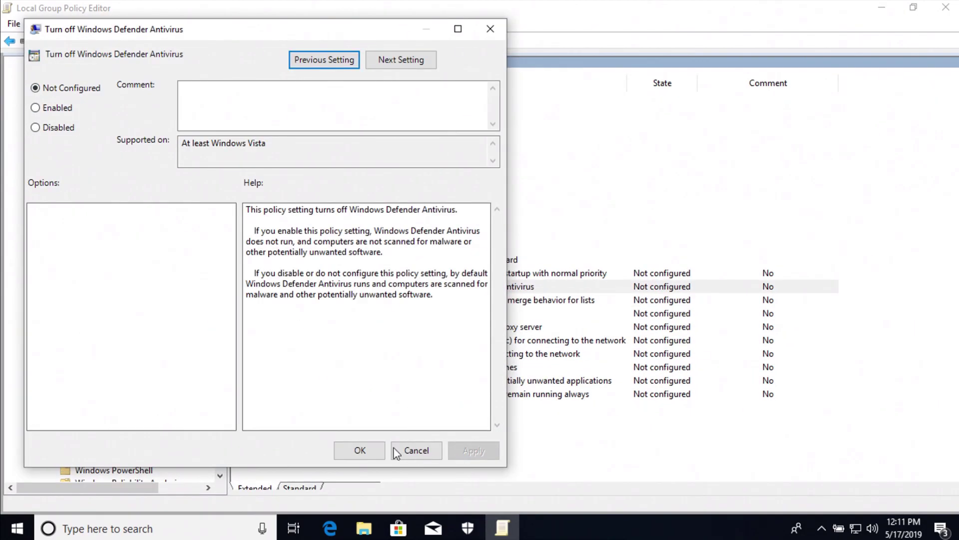
click(361, 449)
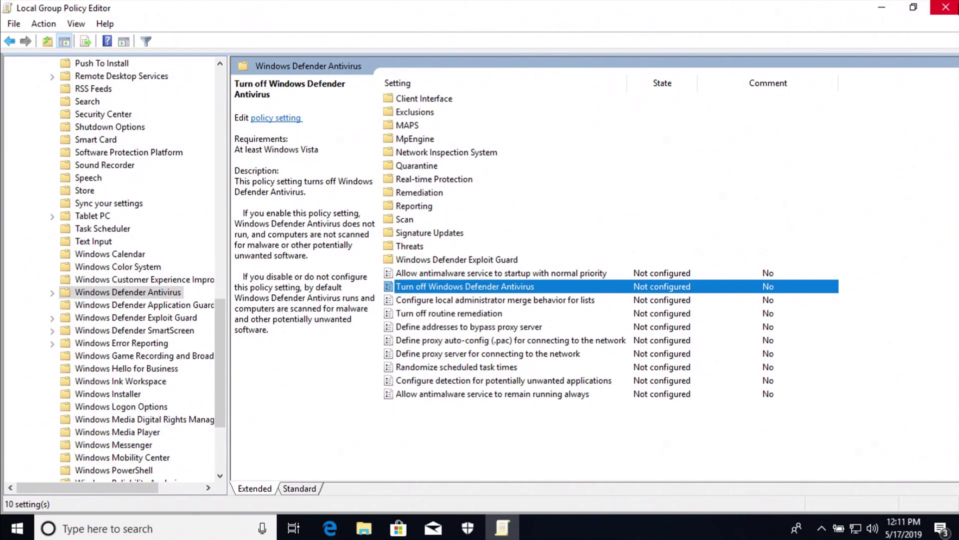
click(946, 7)
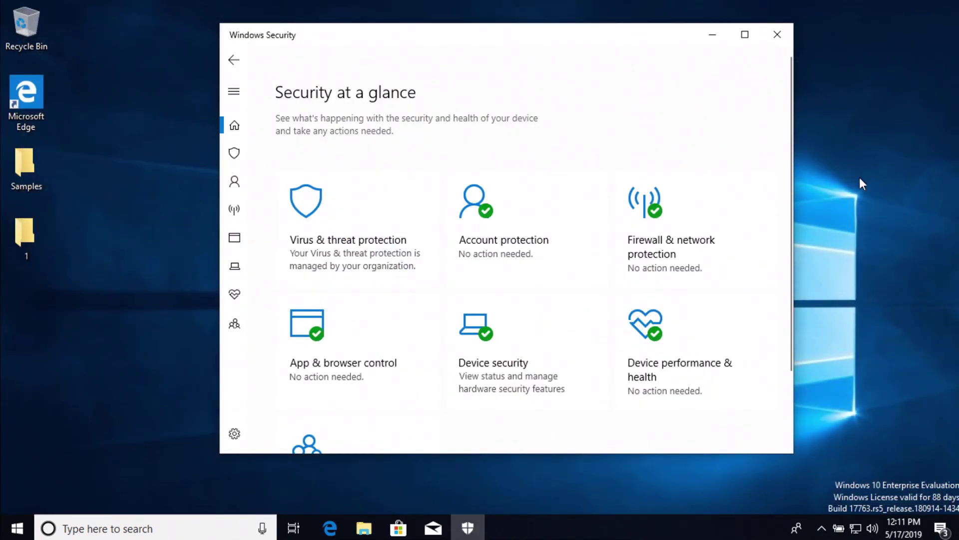
Set Check apps and files to Warn in App & browser control, approving the admin prompt.
click(235, 237)
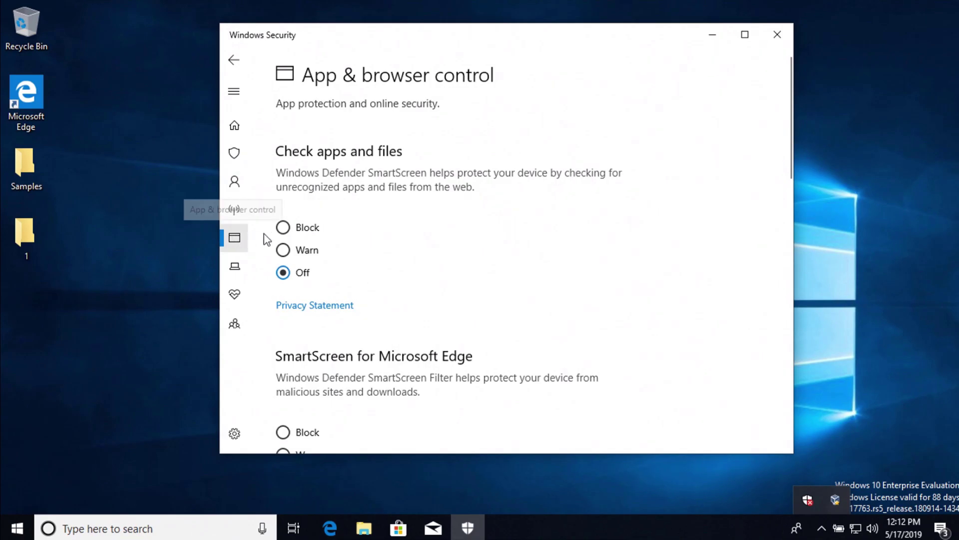
click(283, 250)
click(405, 356)
scroll(484, 343, down, 3)
click(283, 92)
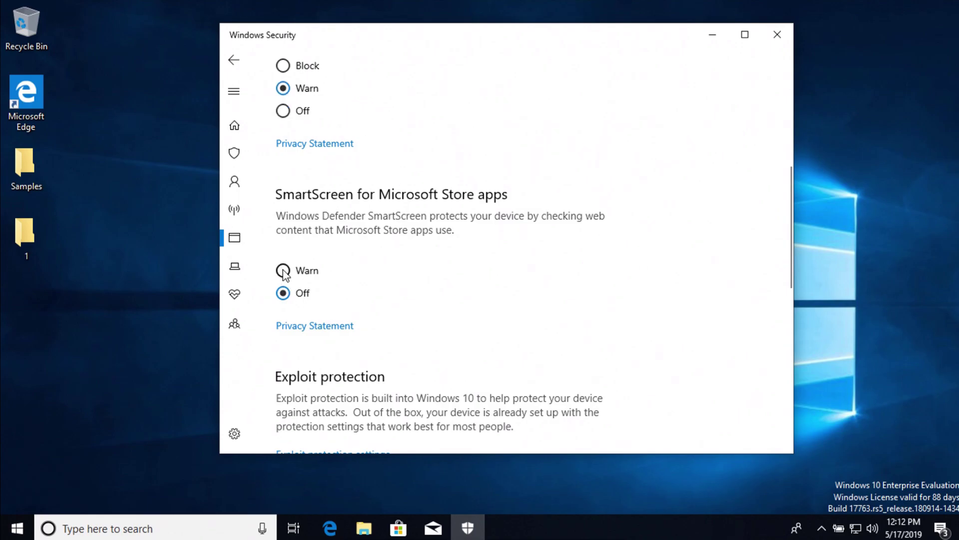
Set SmartScreen for Microsoft Store apps to Warn and restart the stopped threat service.
click(283, 271)
scroll(399, 271, down, 10)
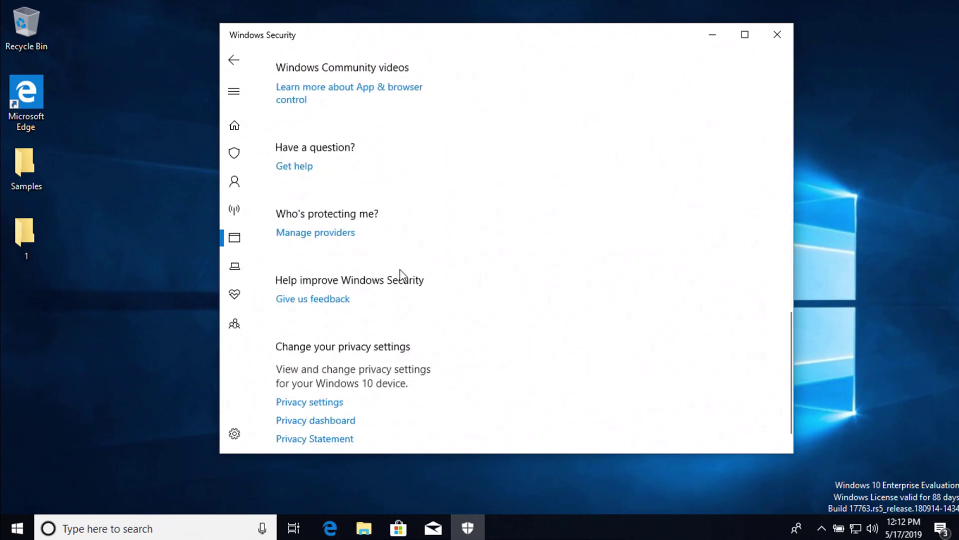
scroll(400, 269, up, 15)
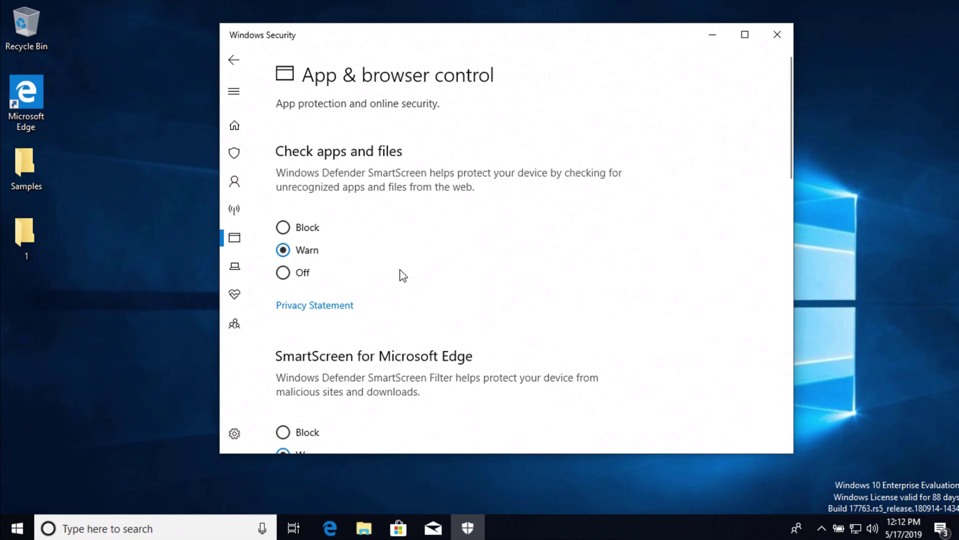
click(234, 158)
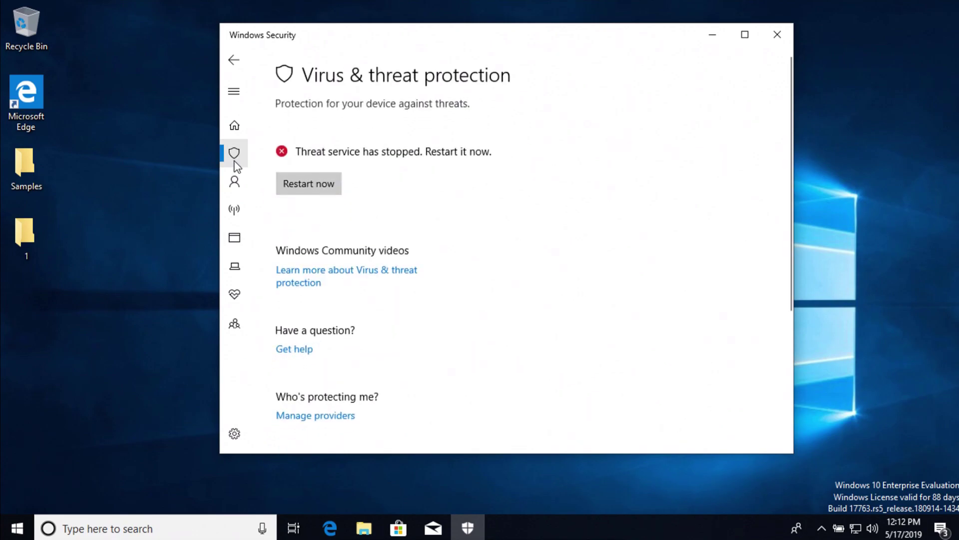
click(303, 190)
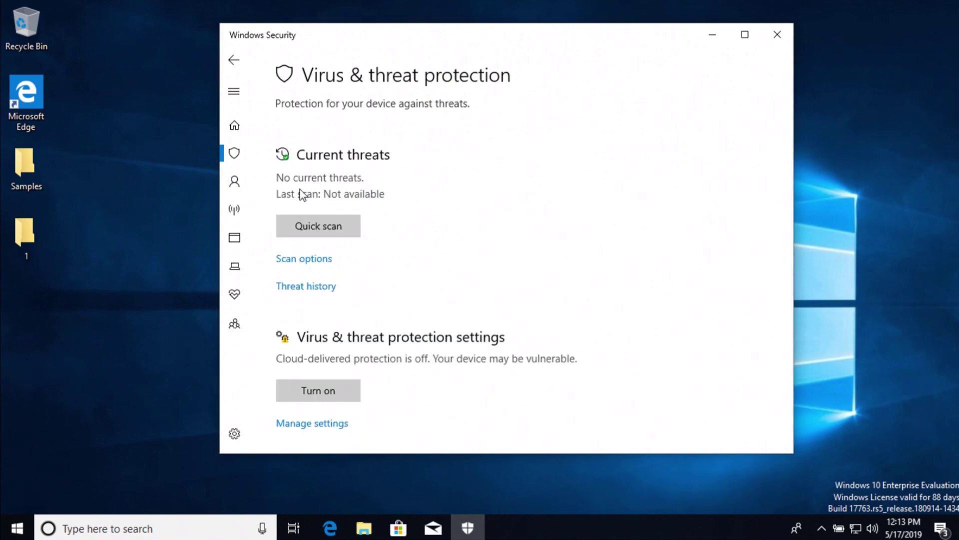
Turn on cloud-delivered protection and automatic sample submission, approving each admin prompt.
click(242, 130)
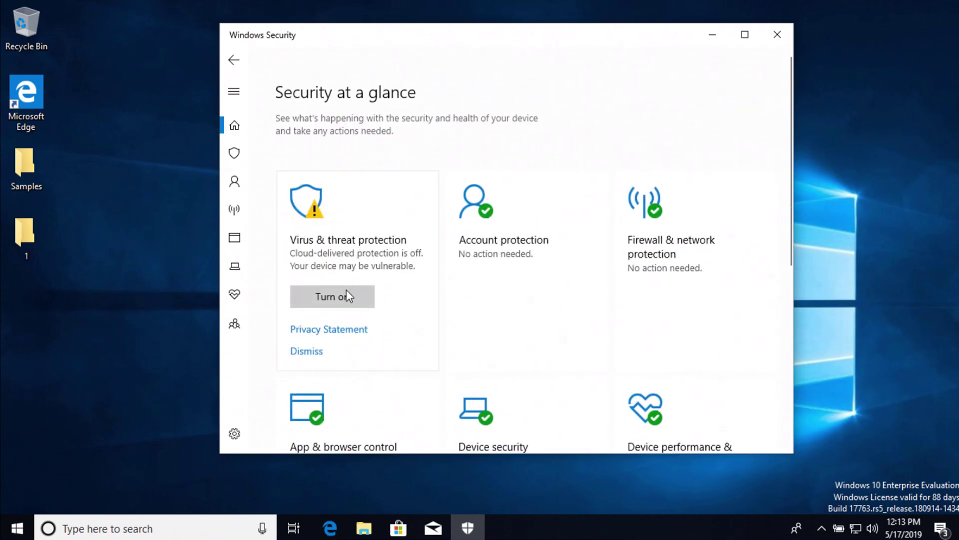
click(346, 291)
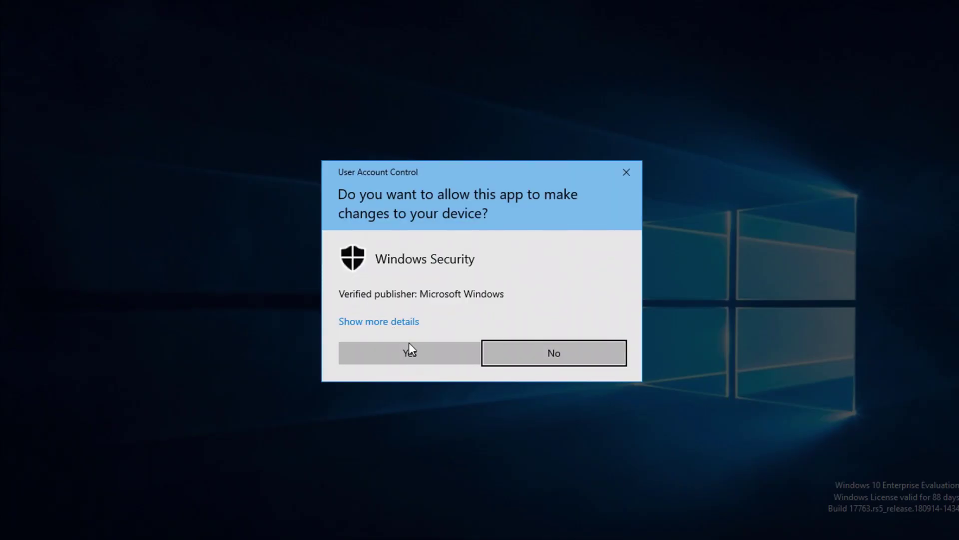
click(409, 345)
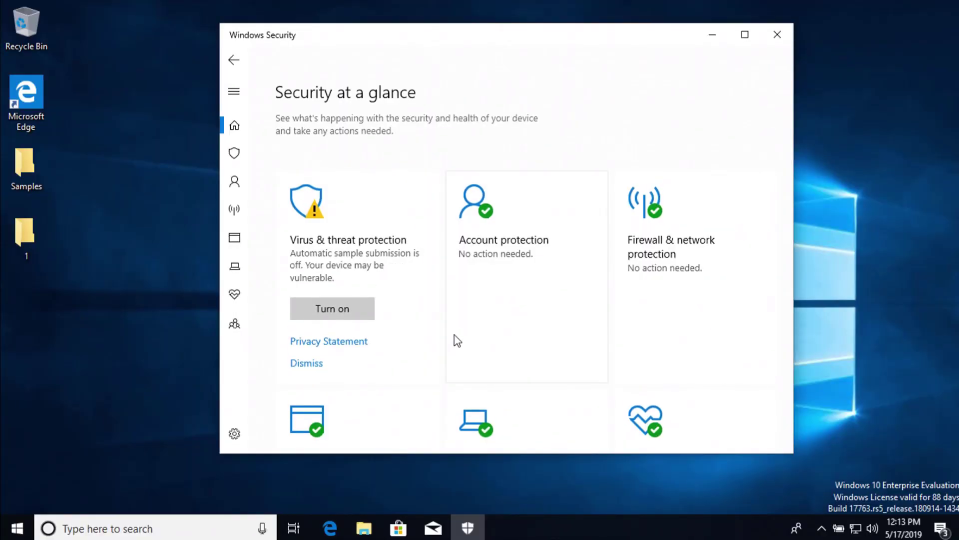
click(823, 526)
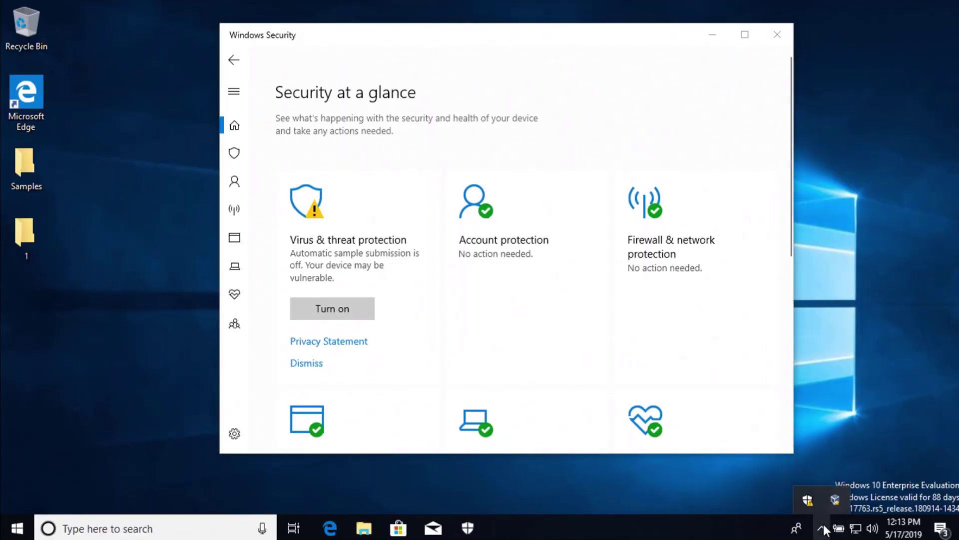
click(347, 309)
click(407, 351)
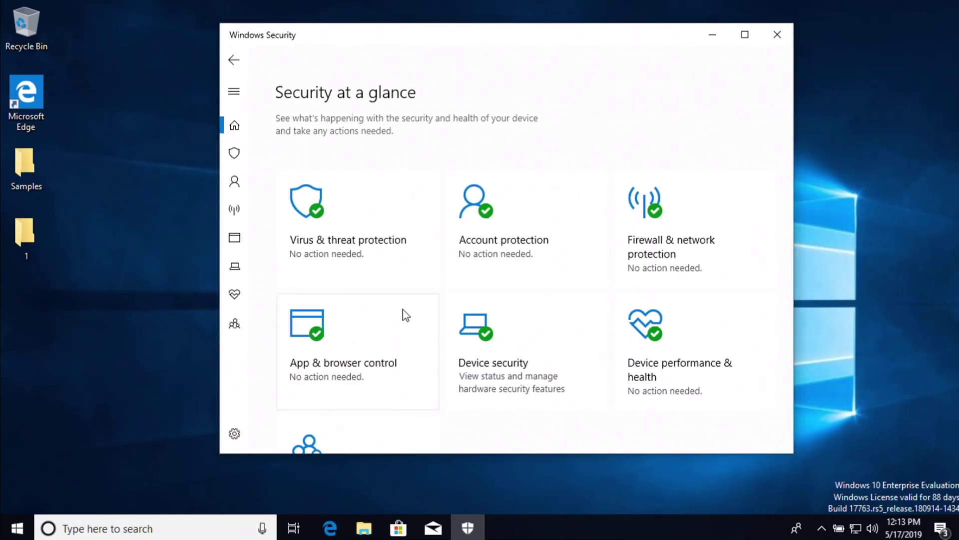
Review the Virus & threat protection and App & browser control pages, then return to Security at a glance.
click(235, 155)
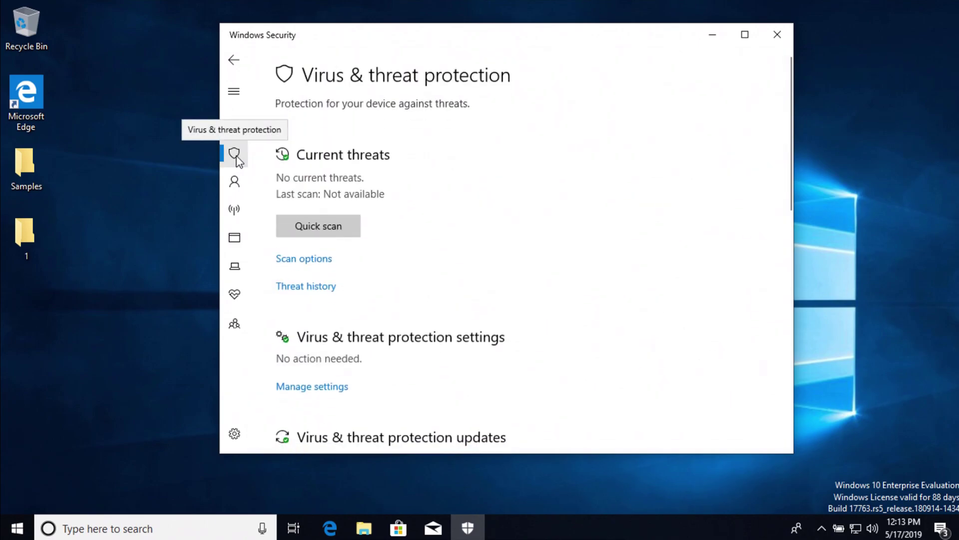
click(237, 242)
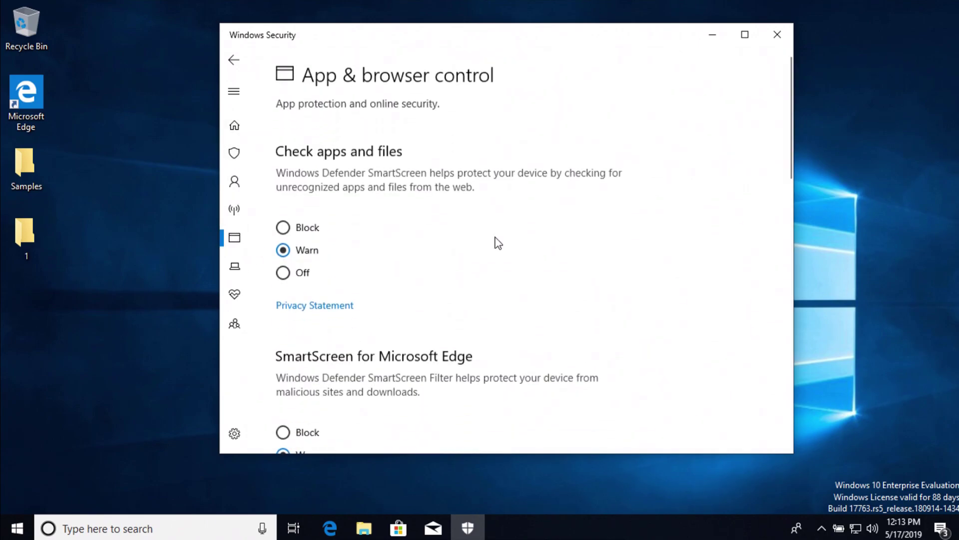
scroll(498, 244, down, 5)
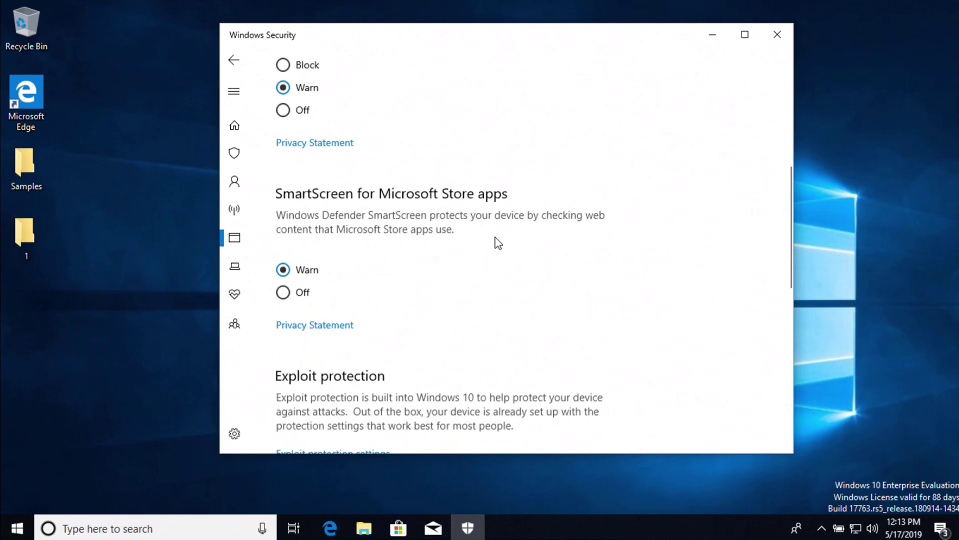
scroll(496, 243, up, 5)
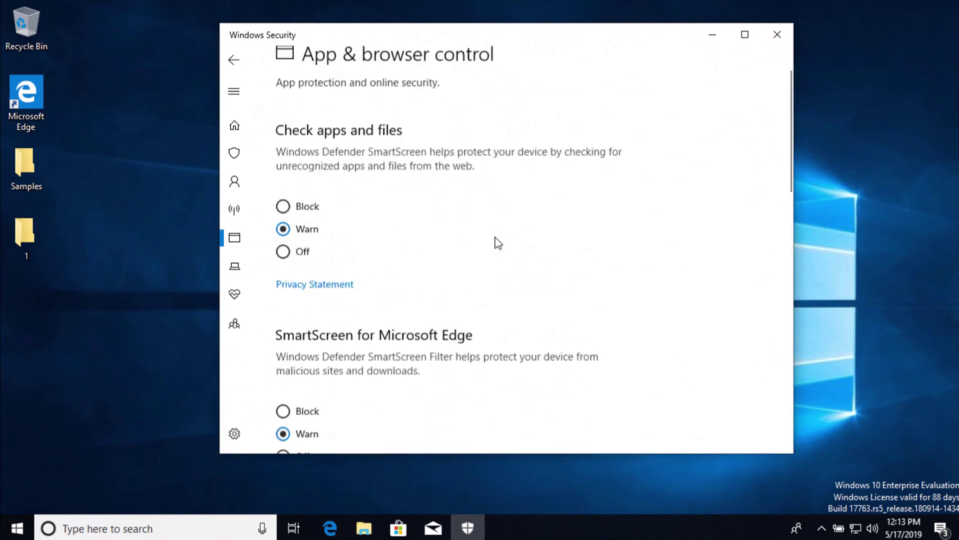
click(825, 522)
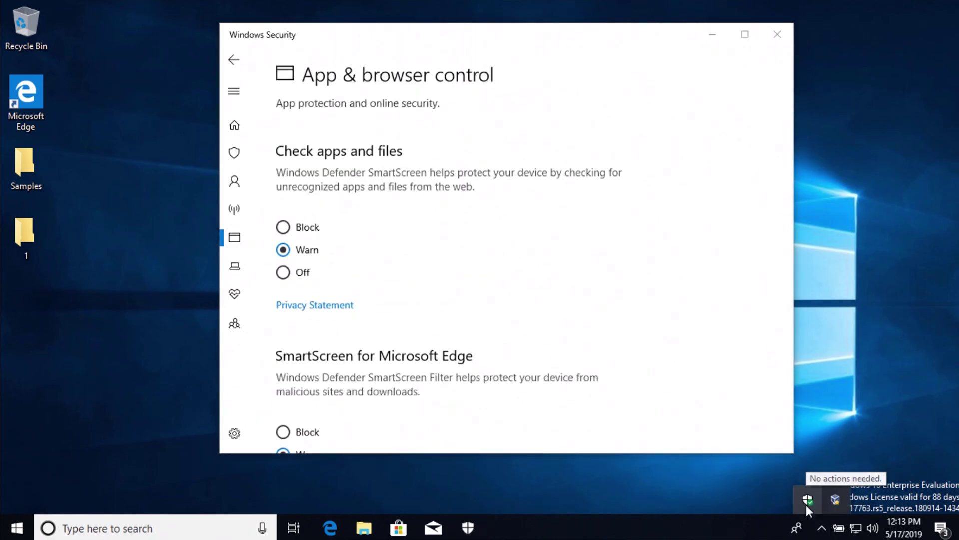
click(234, 125)
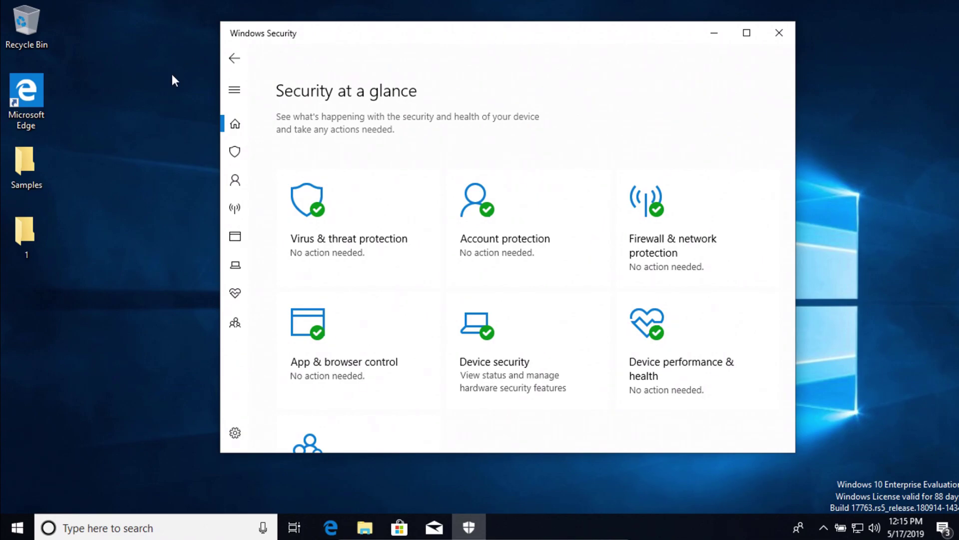
Open the desktop Samples folder, then minimize its window behind Windows Security.
click(34, 169)
double_click(34, 169)
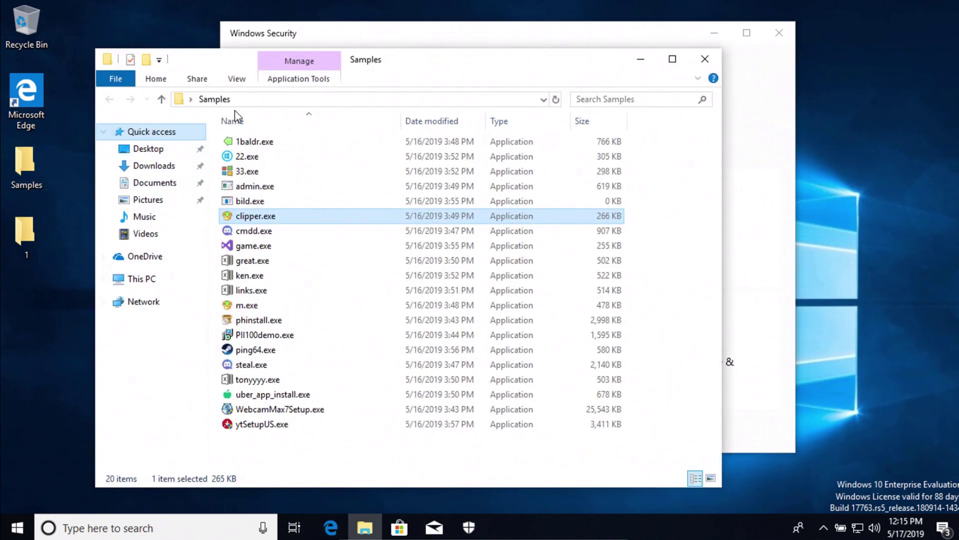
click(408, 37)
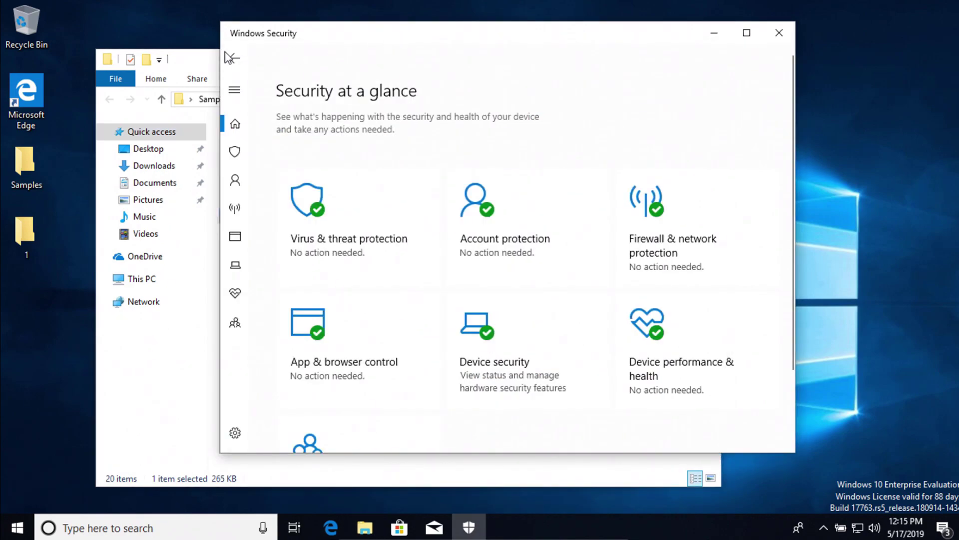
click(215, 62)
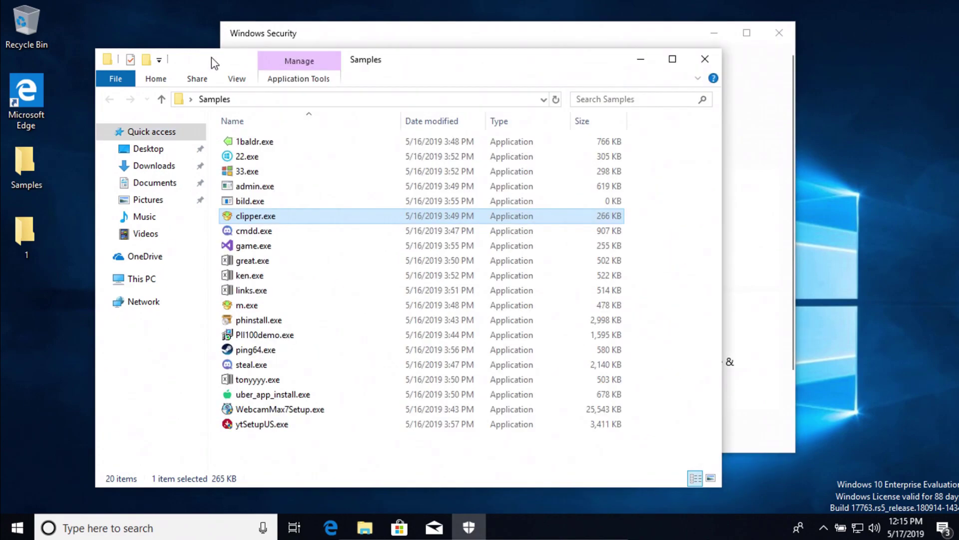
click(640, 61)
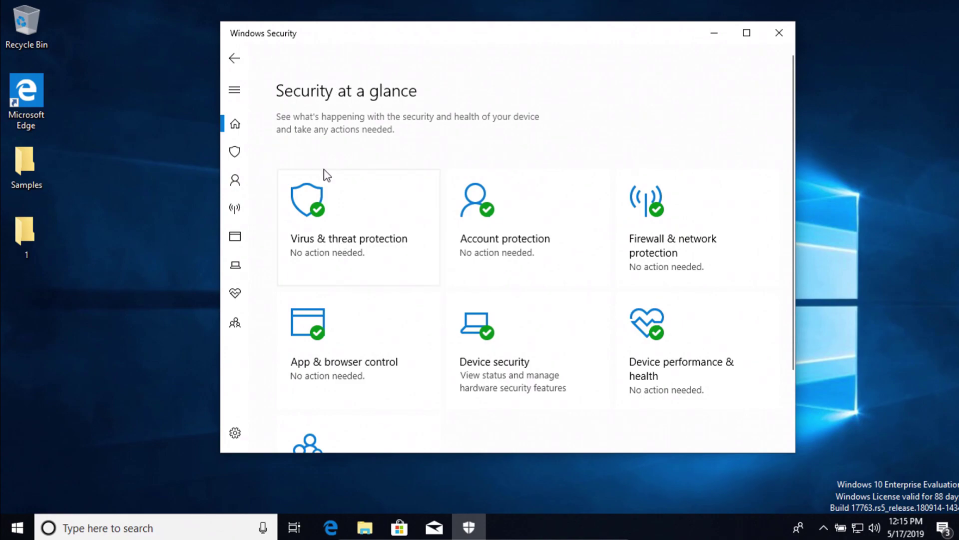
Check for new threat definitions under Protection updates.
click(323, 184)
scroll(450, 256, down, 4)
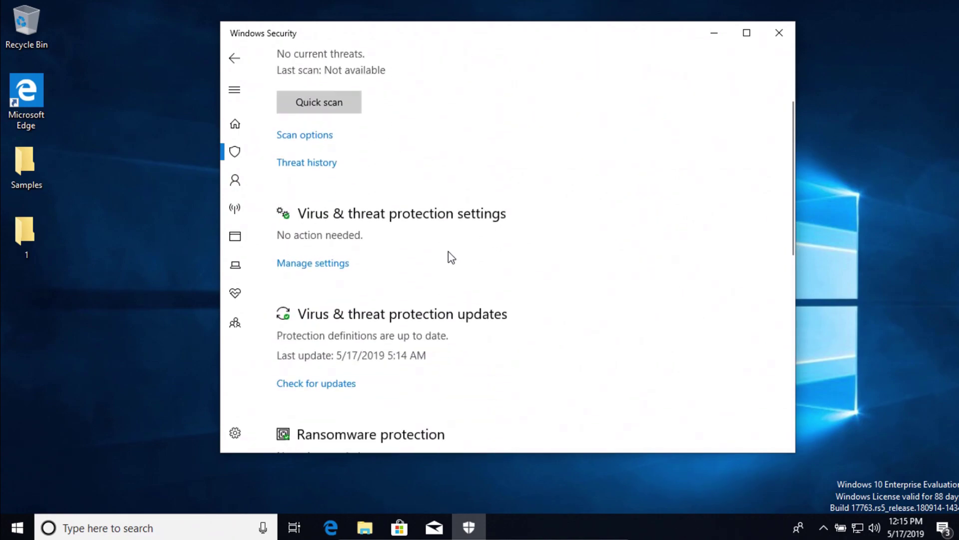
click(319, 328)
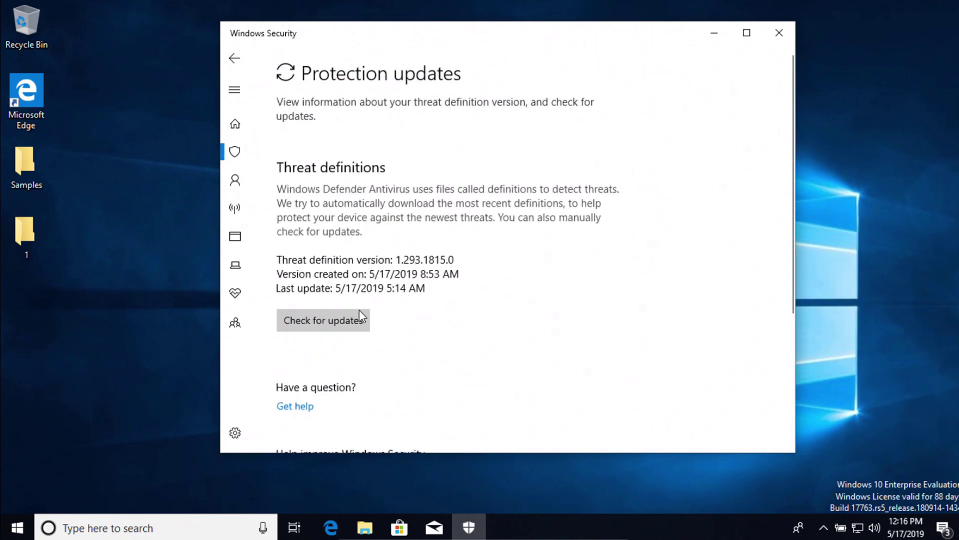
click(361, 321)
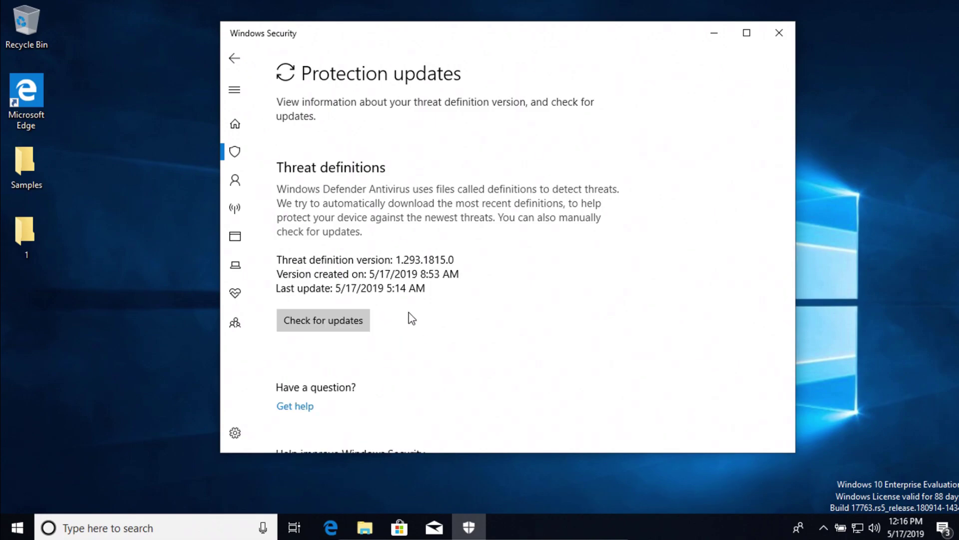
Run a full scan of all files from the Virus & threat protection scan options.
click(232, 132)
click(340, 250)
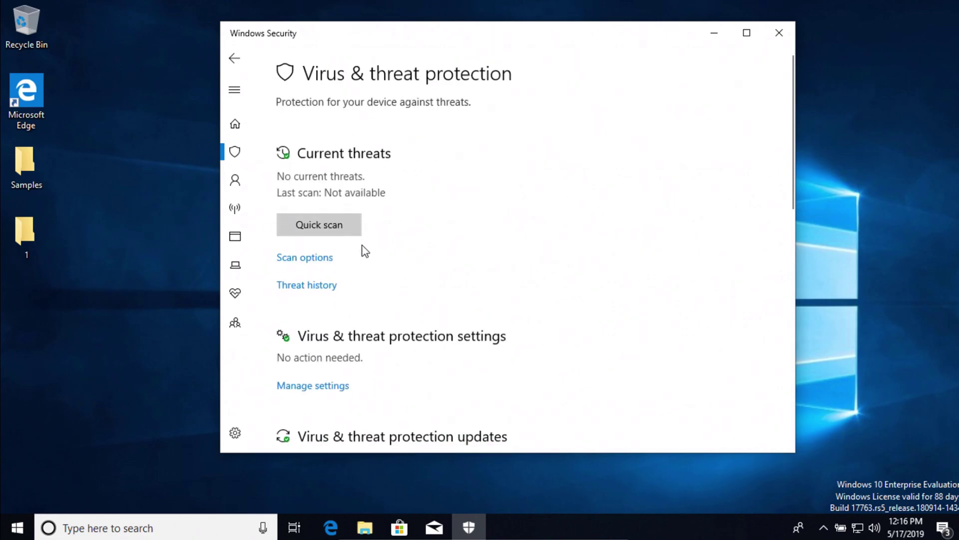
click(322, 258)
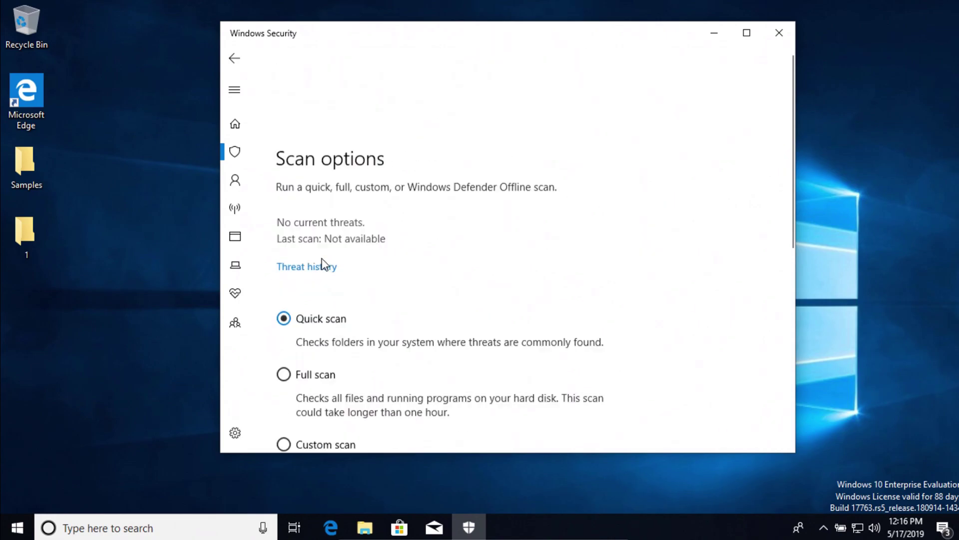
click(294, 292)
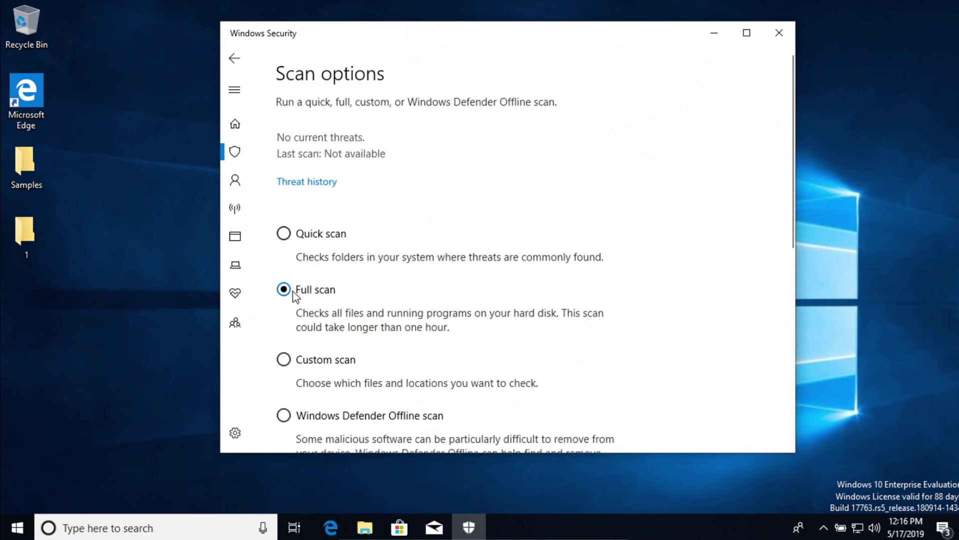
scroll(384, 305, down, 5)
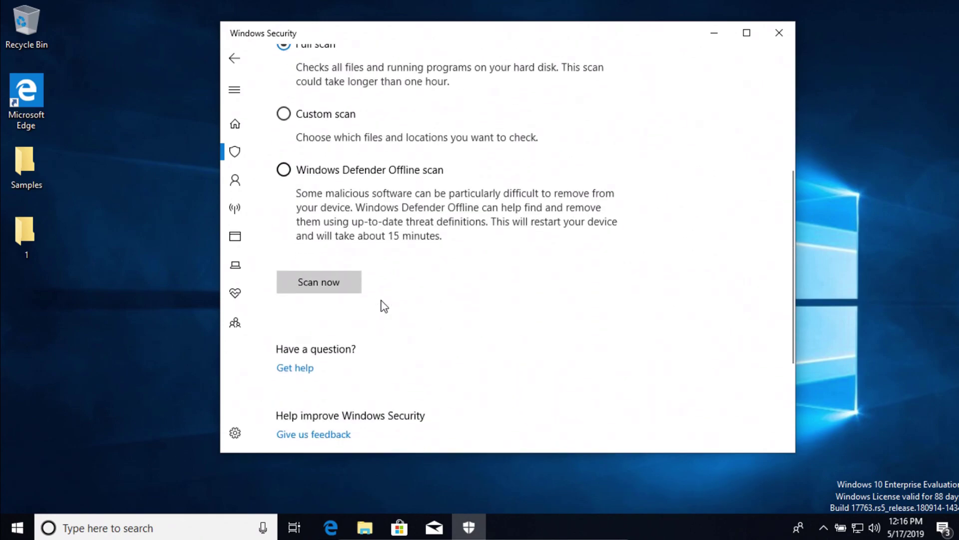
click(348, 294)
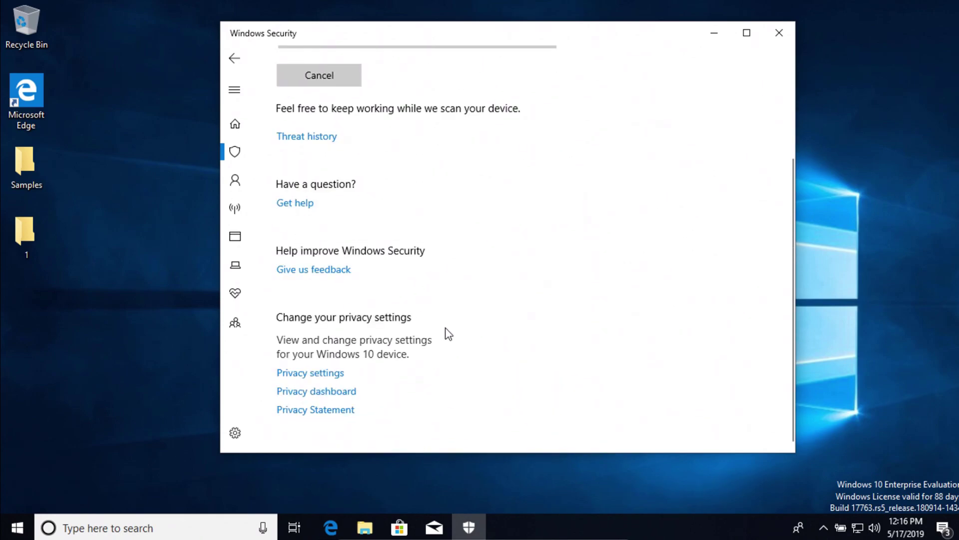
scroll(448, 334, up, 3)
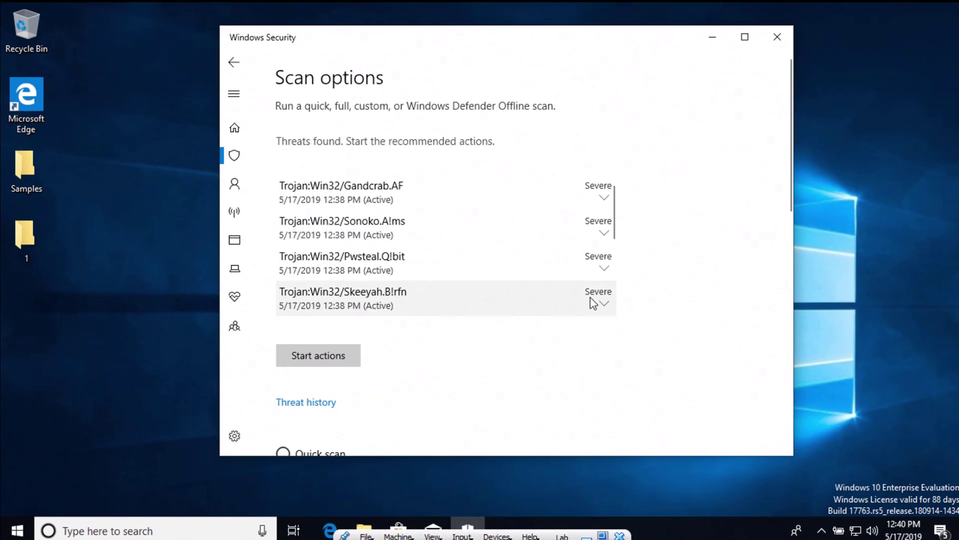
scroll(523, 209, down, 5)
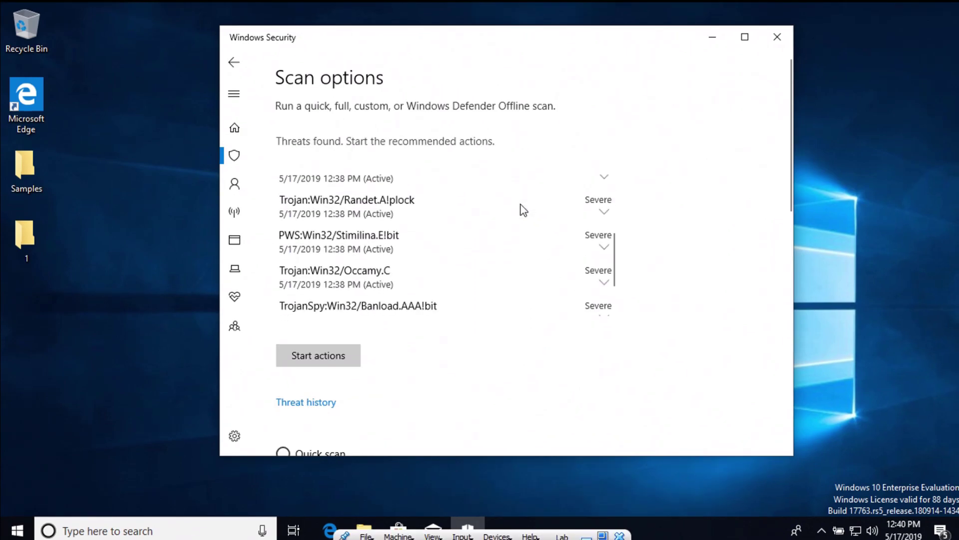
scroll(523, 209, up, 5)
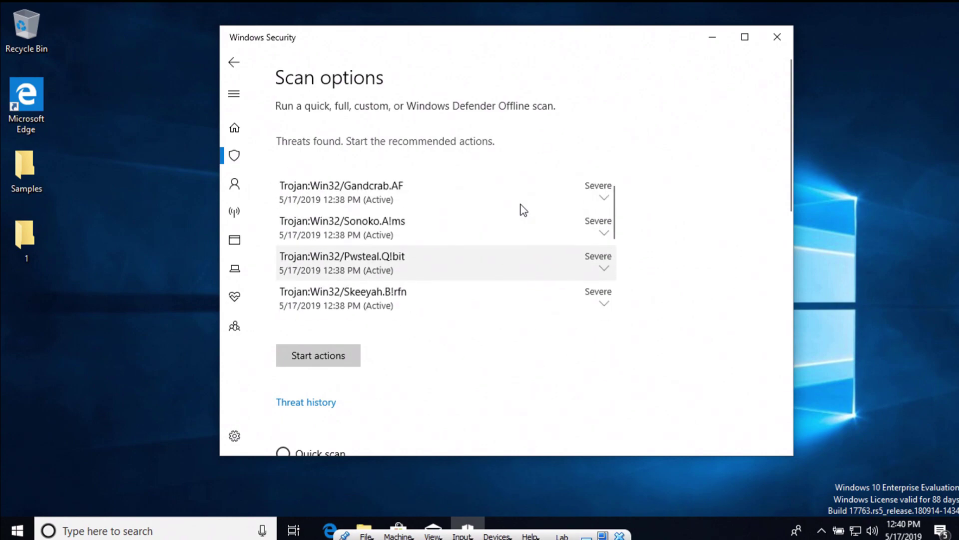
scroll(535, 227, down, 5)
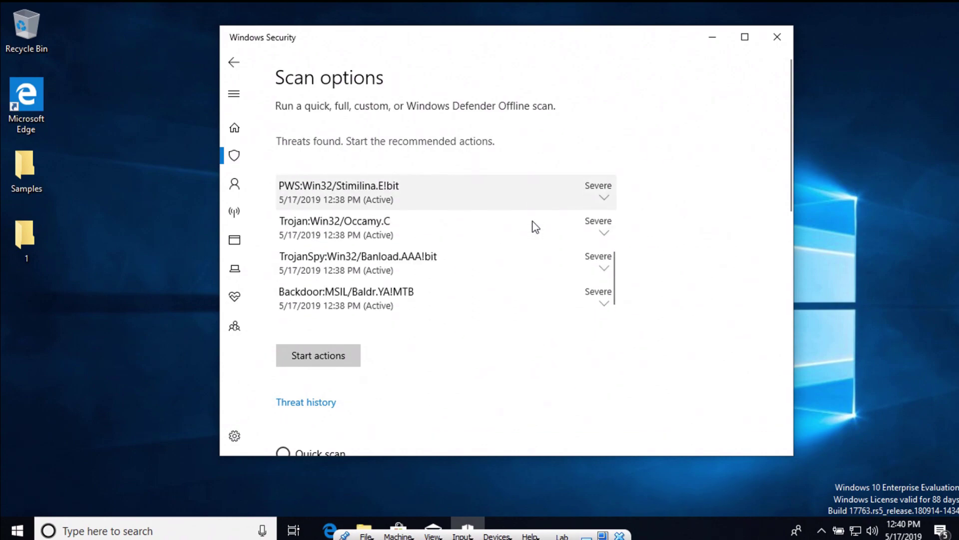
Expand the Banload, Occamy and other detected threats and start removing them all.
click(603, 269)
scroll(555, 270, down, 3)
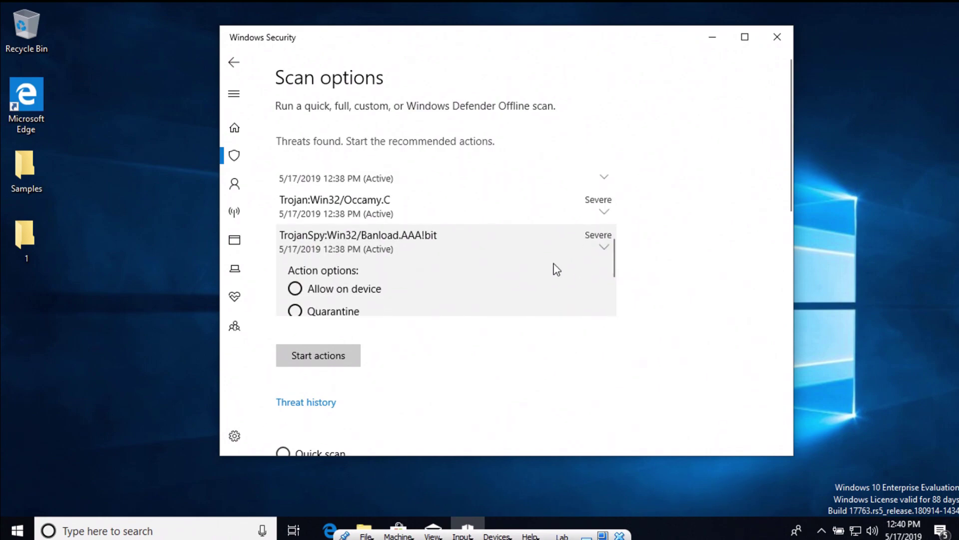
scroll(553, 270, up, 3)
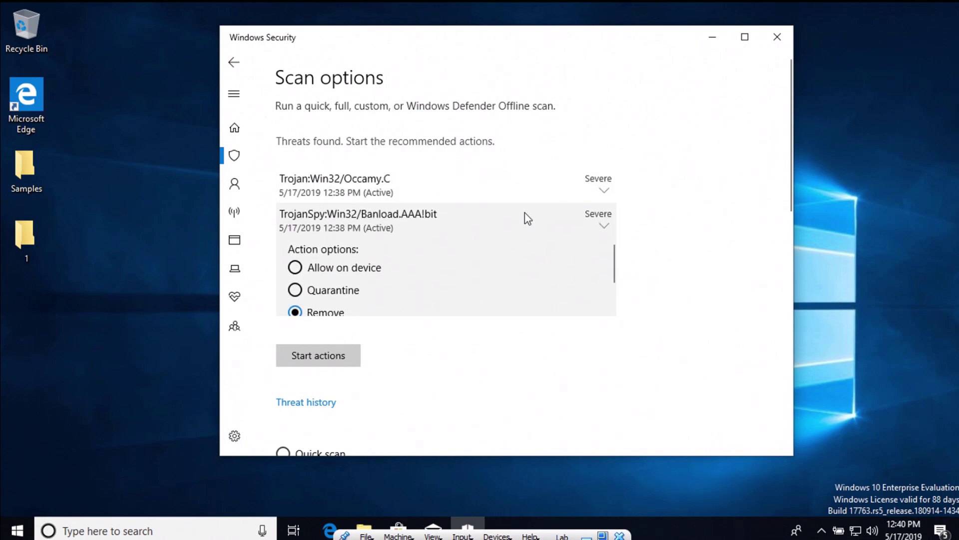
click(520, 192)
scroll(520, 213, up, 2)
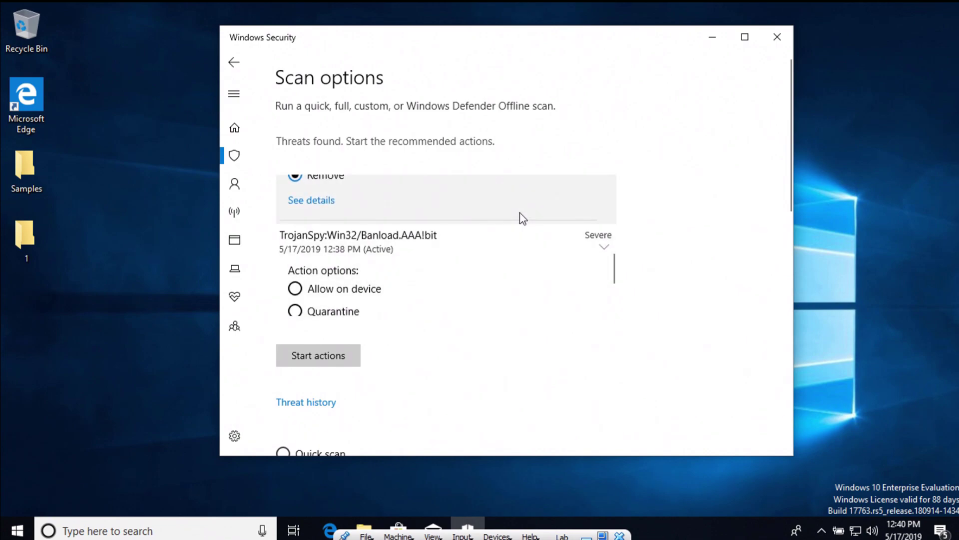
scroll(522, 218, down, 3)
scroll(522, 218, up, 1)
scroll(523, 218, down, 1)
click(520, 217)
scroll(522, 218, up, 1)
scroll(522, 218, down, 2)
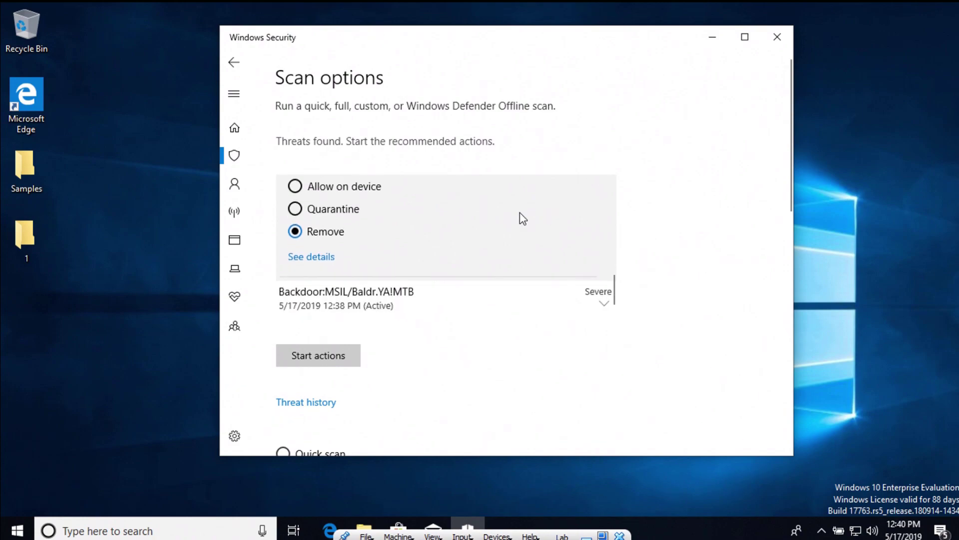
click(322, 361)
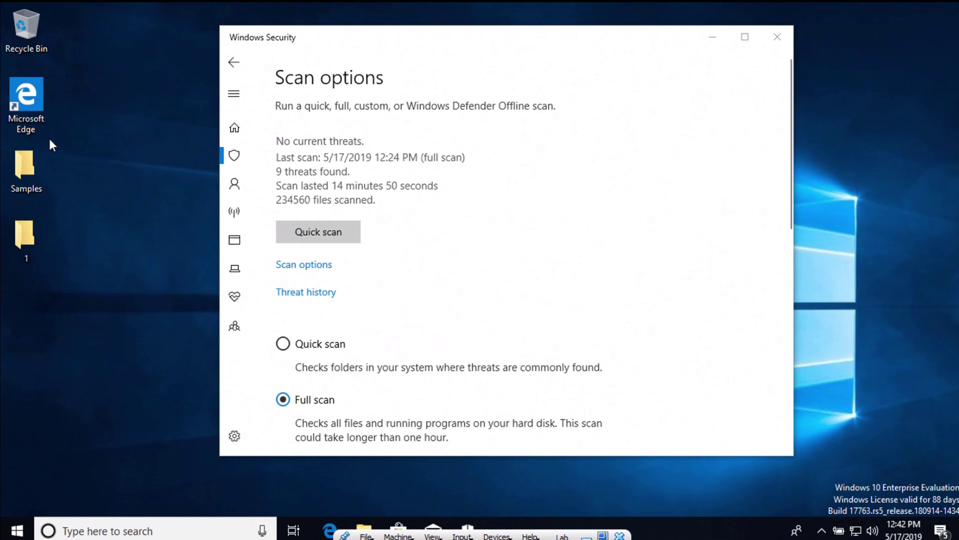
Open the desktop Samples folder to view the remaining files, then close it.
click(32, 161)
double_click(30, 158)
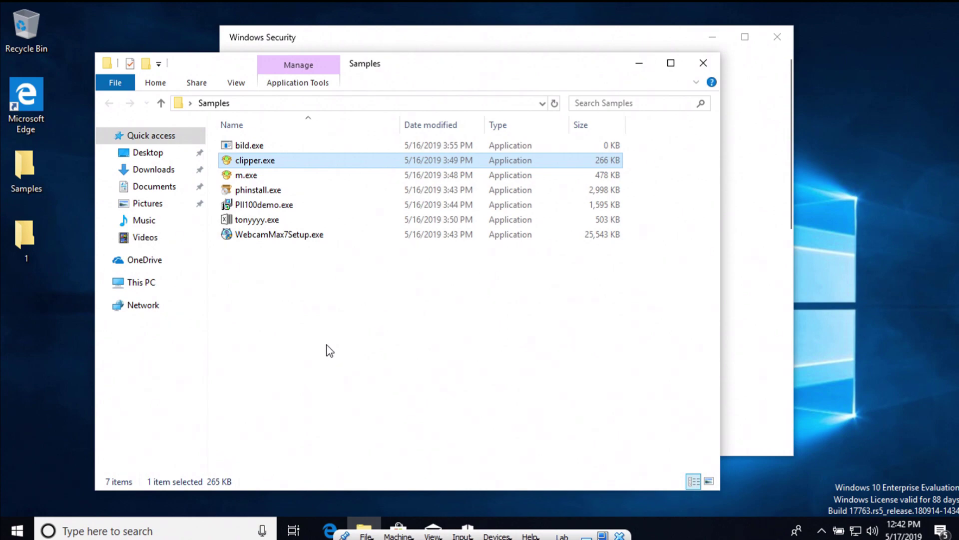
click(703, 64)
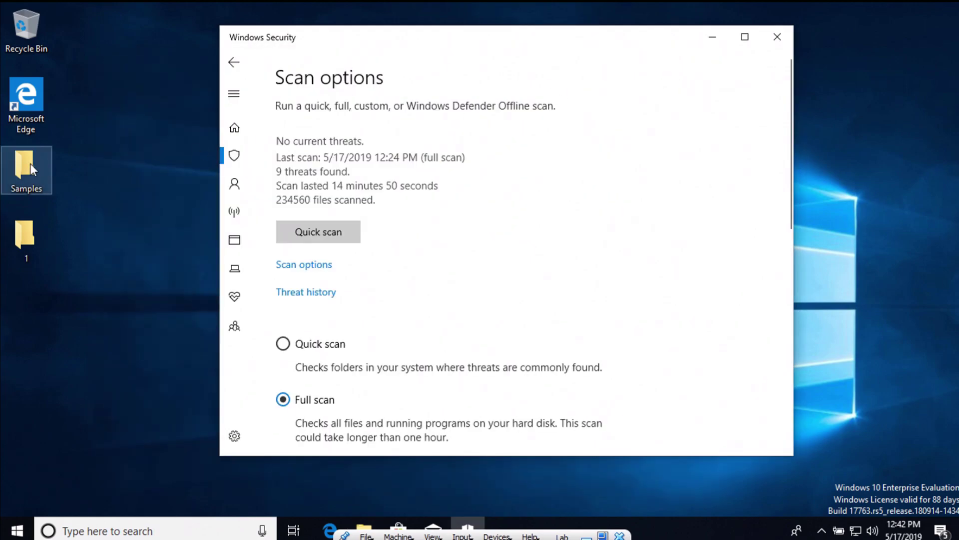
Scan the Samples folder with Windows Defender, which finds 0 threats in 531 files.
right_click(30, 163)
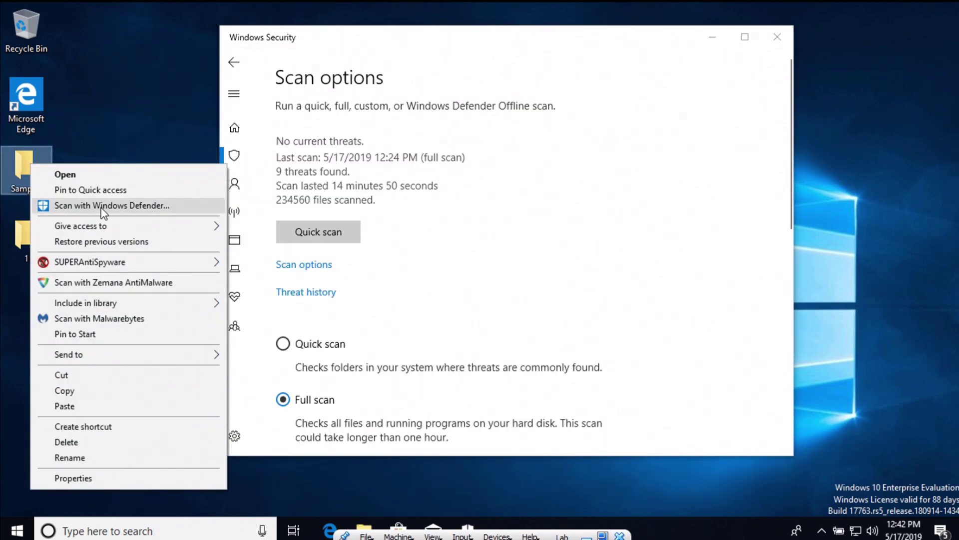
click(102, 206)
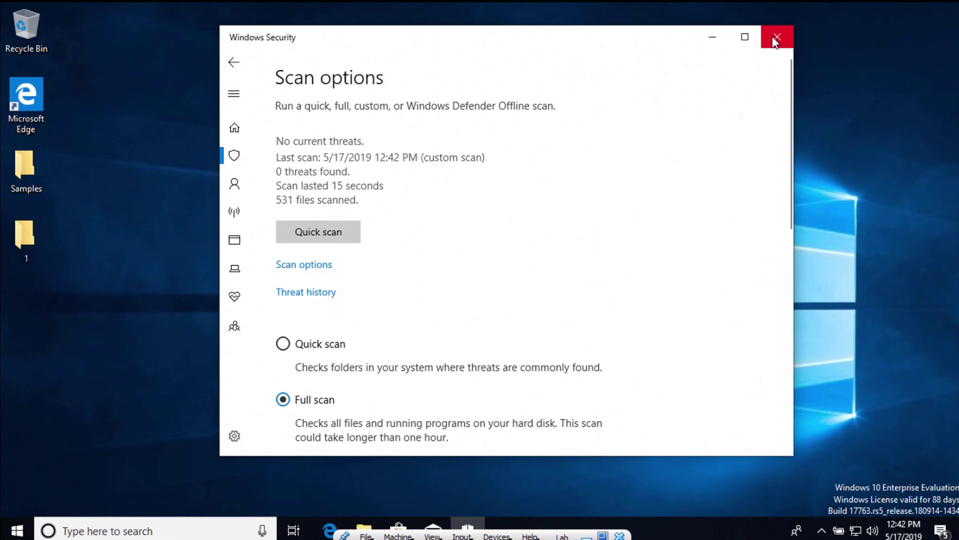
click(718, 35)
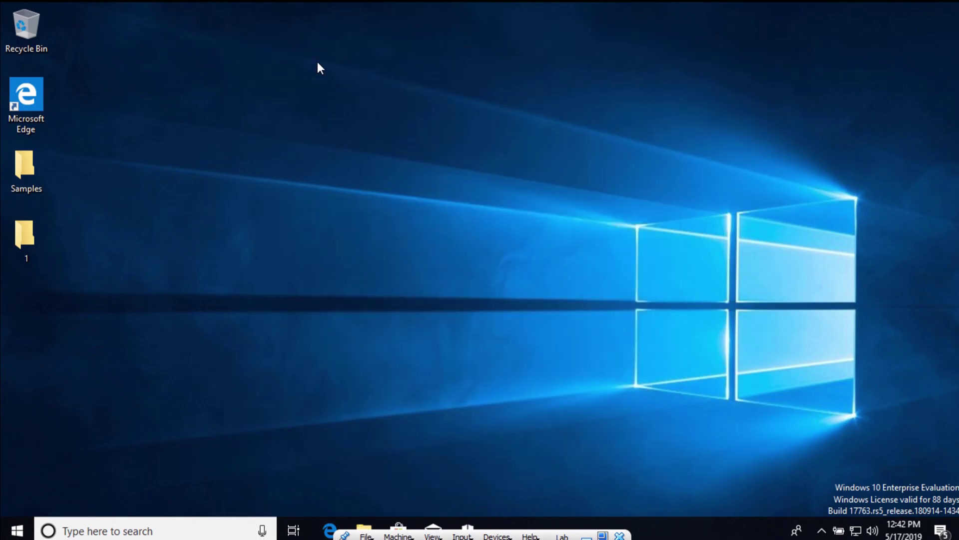
Open the Samples folder and try running bild.exe, dismissing the can't-run message.
click(32, 161)
double_click(32, 162)
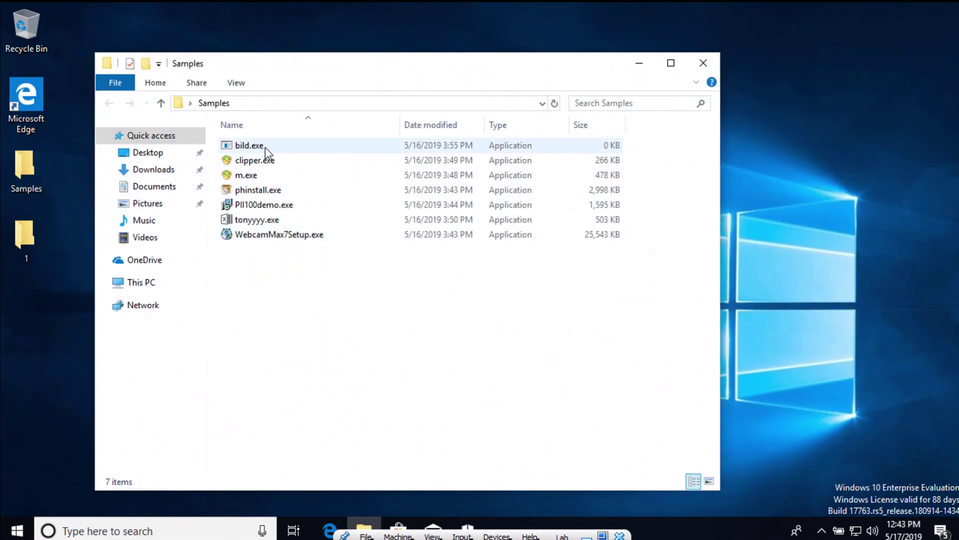
mouse_move(267, 151)
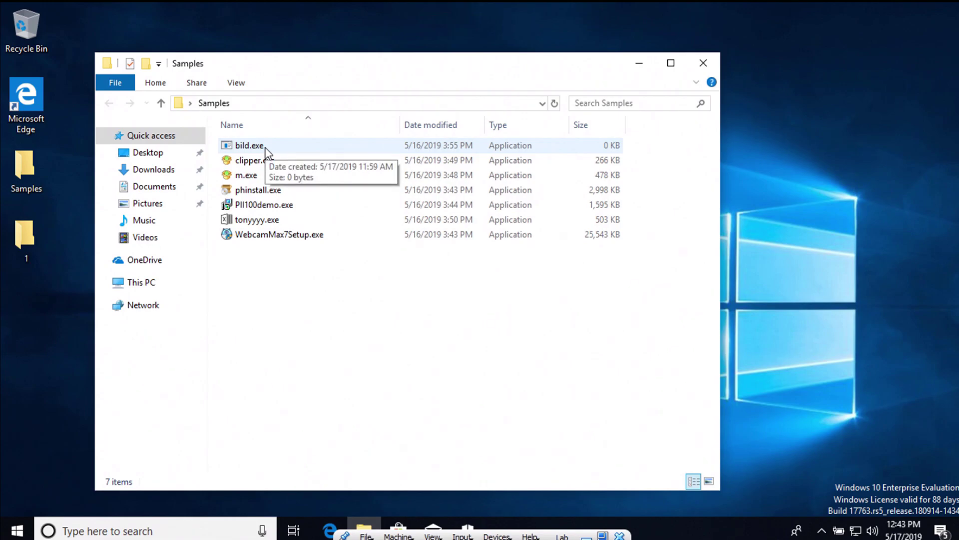
double_click(266, 150)
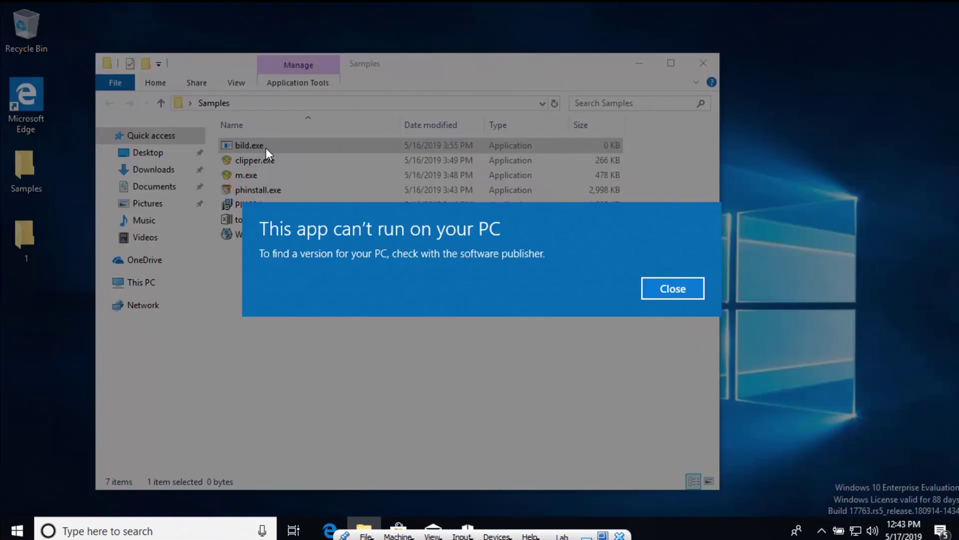
click(659, 285)
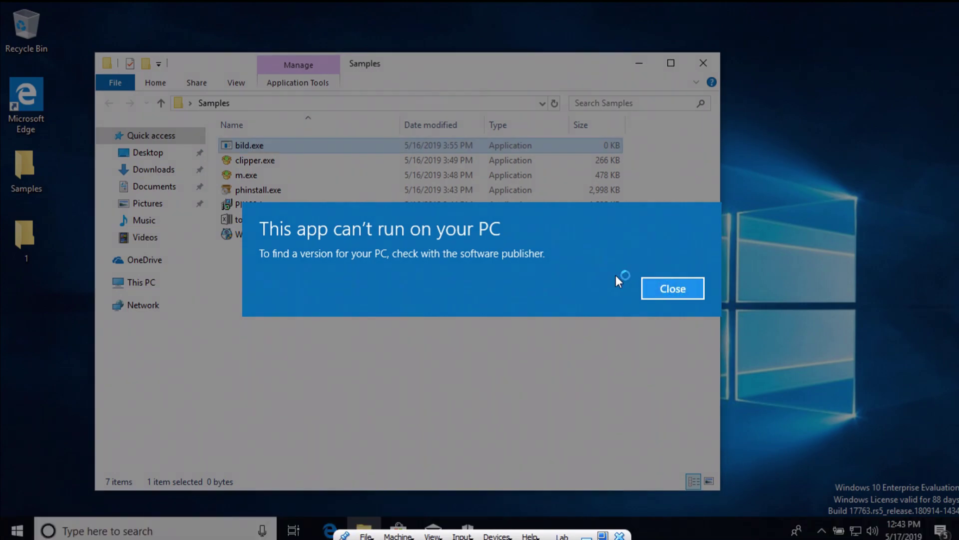
Try clipper.exe and m.exe, dismissing the virus and SmartScreen warnings, then launch phinstall.exe.
double_click(276, 159)
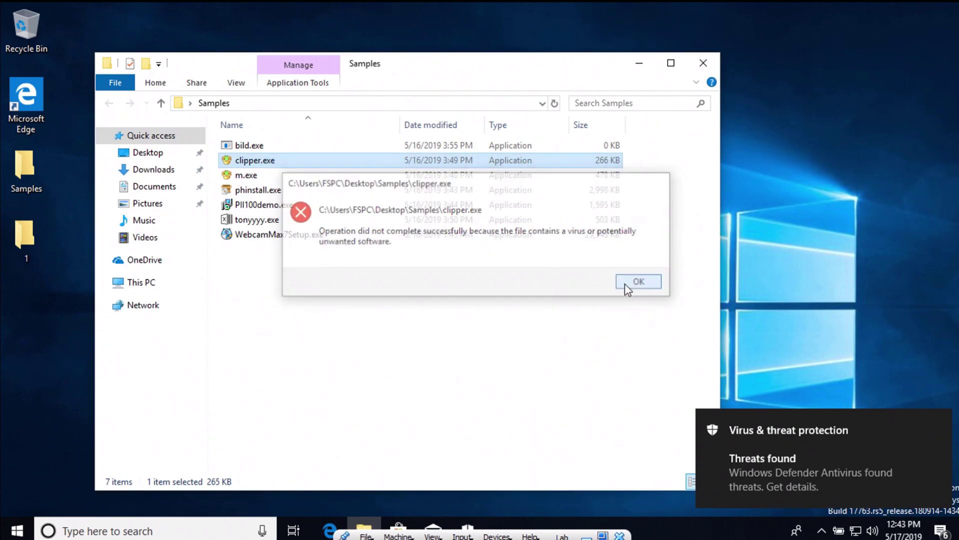
click(639, 283)
double_click(241, 176)
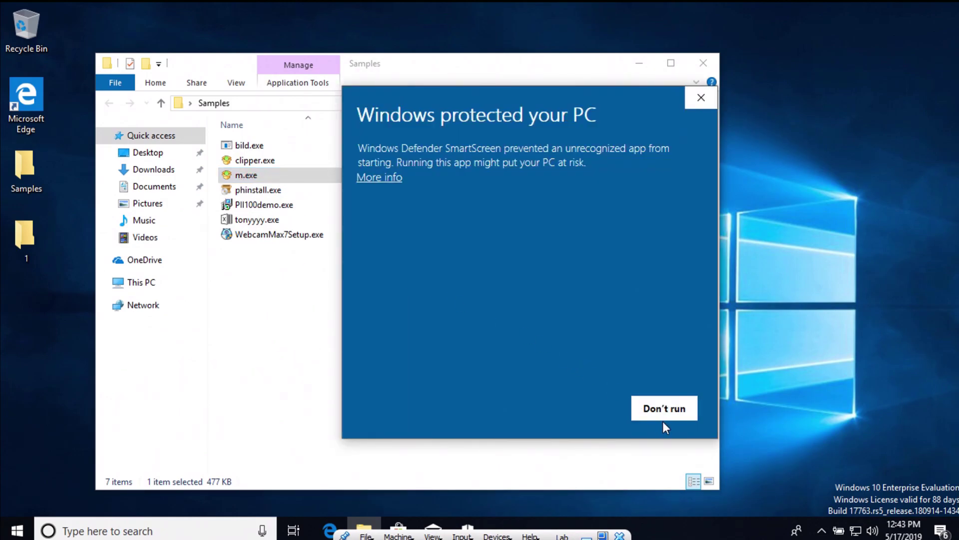
click(701, 98)
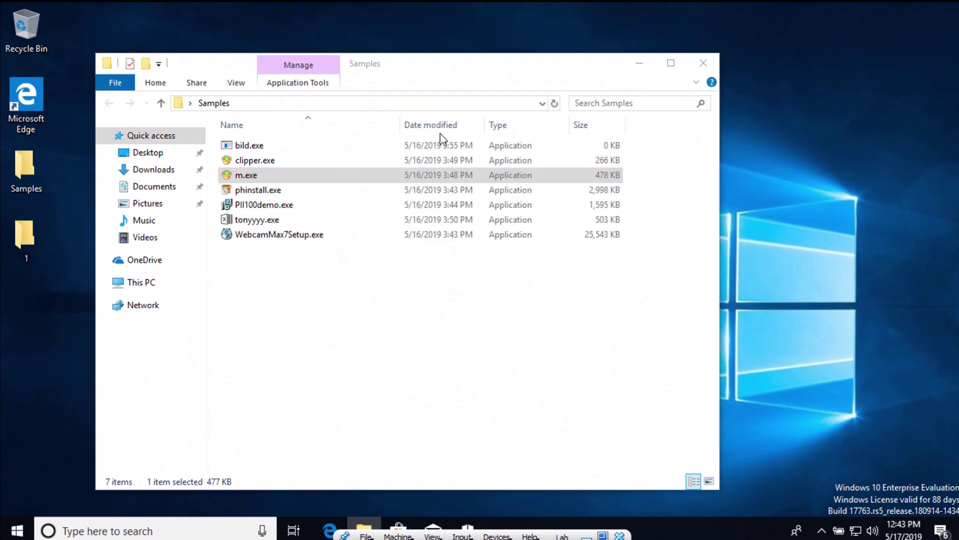
double_click(260, 192)
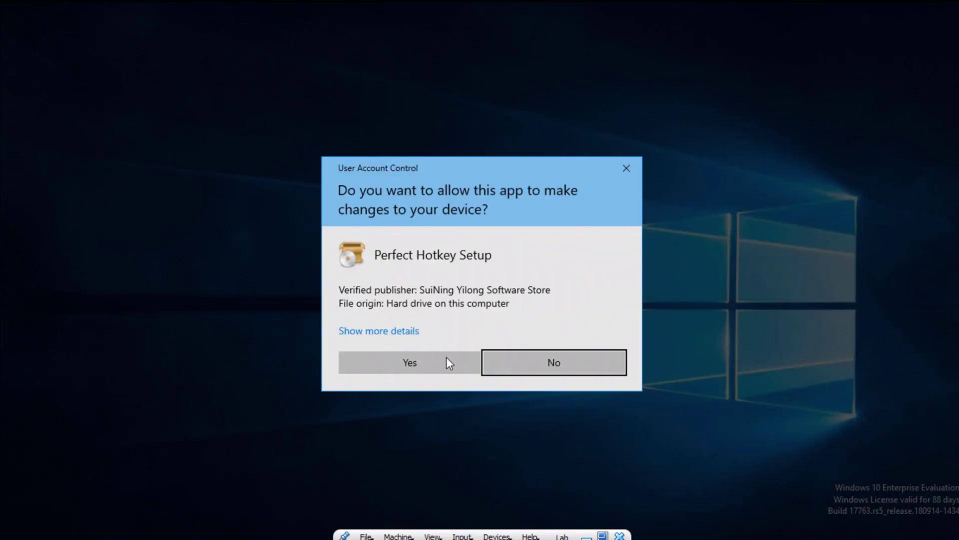
Approve Perfect Hotkey Setup, choose English, and skip the newsletter subscription page.
click(445, 363)
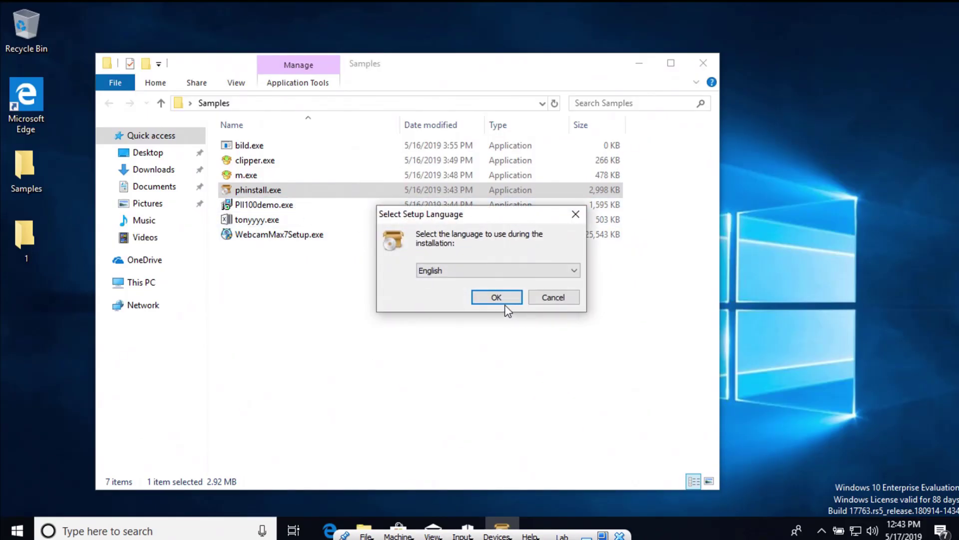
click(498, 297)
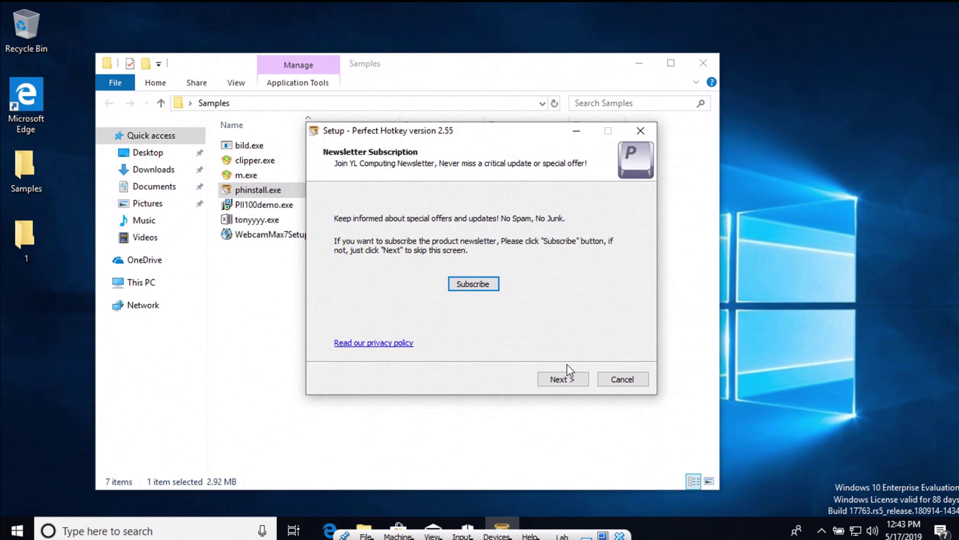
click(568, 381)
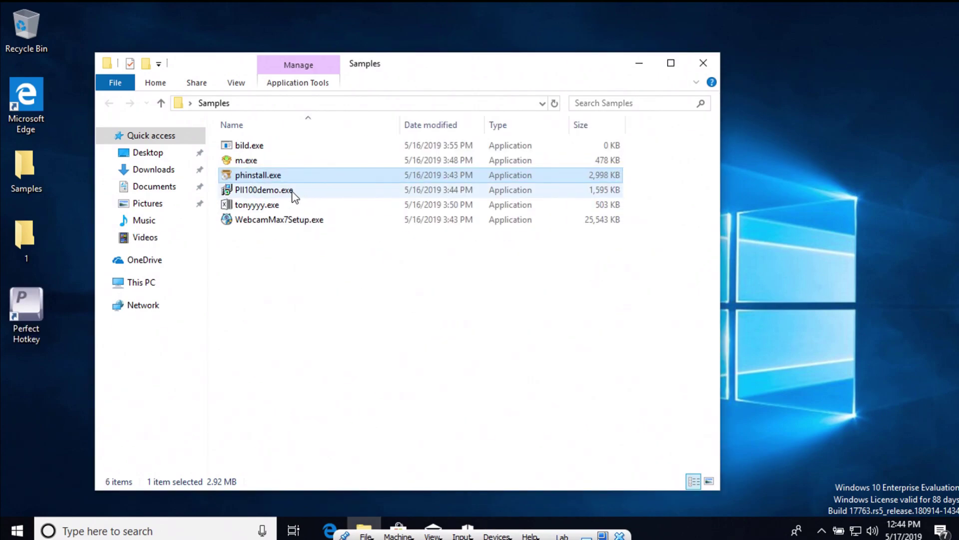
Run PII100demo.exe, approve it, and continue the Photo Image Inpainter installation.
double_click(294, 194)
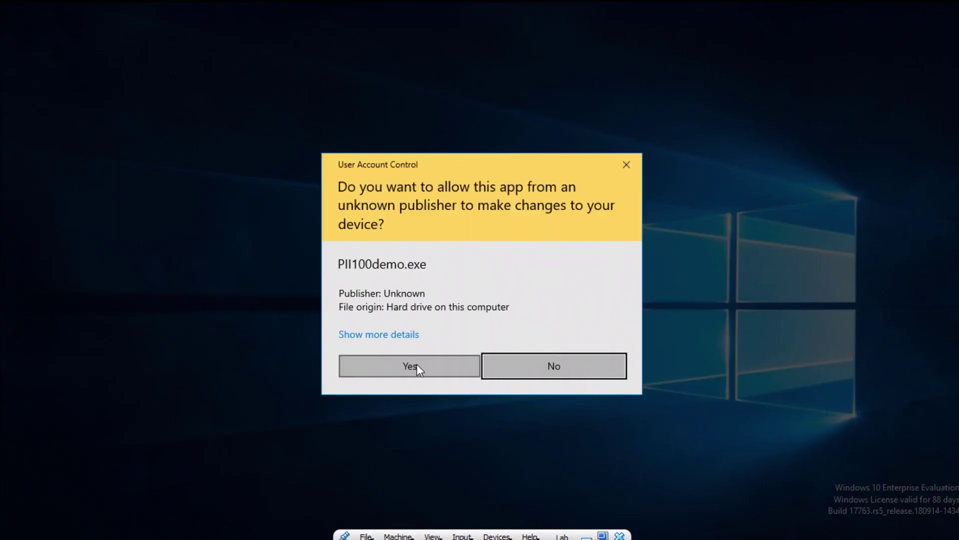
click(417, 364)
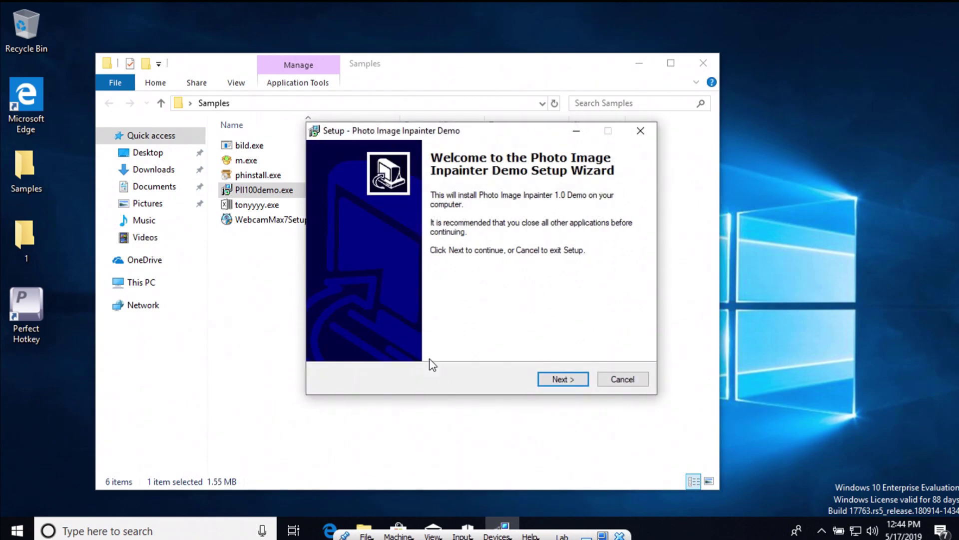
click(556, 378)
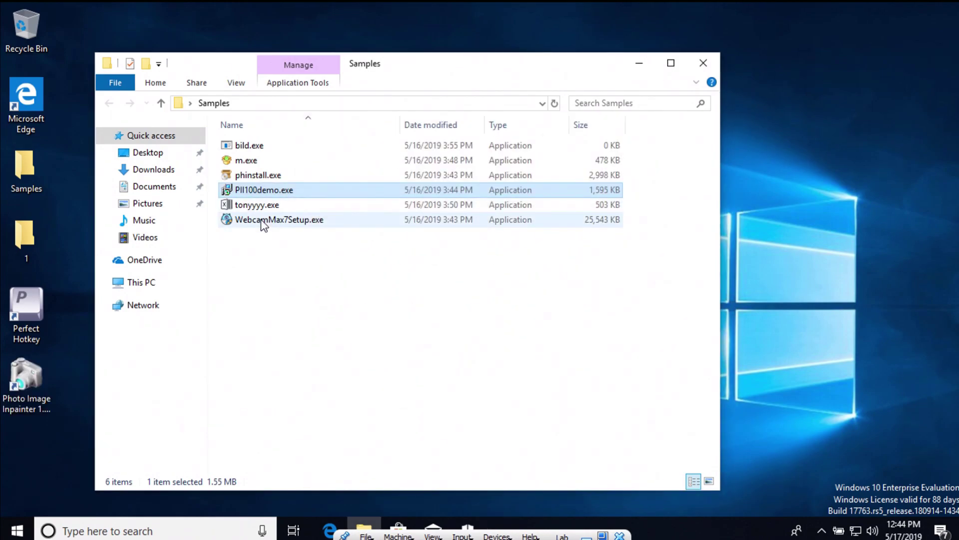
Run tonyyyy.exe and close its SmartScreen block, then launch and approve WebcamMax7Setup.exe.
double_click(253, 205)
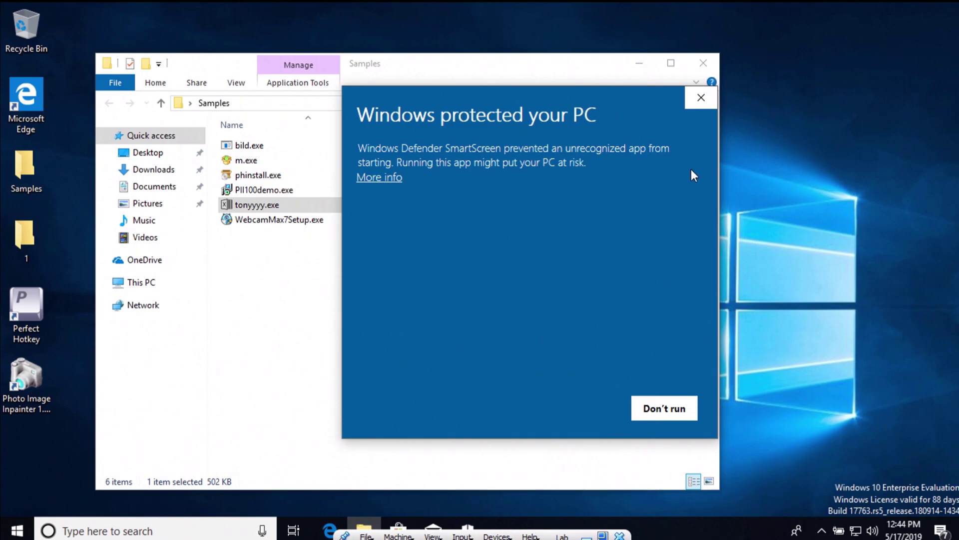
click(701, 97)
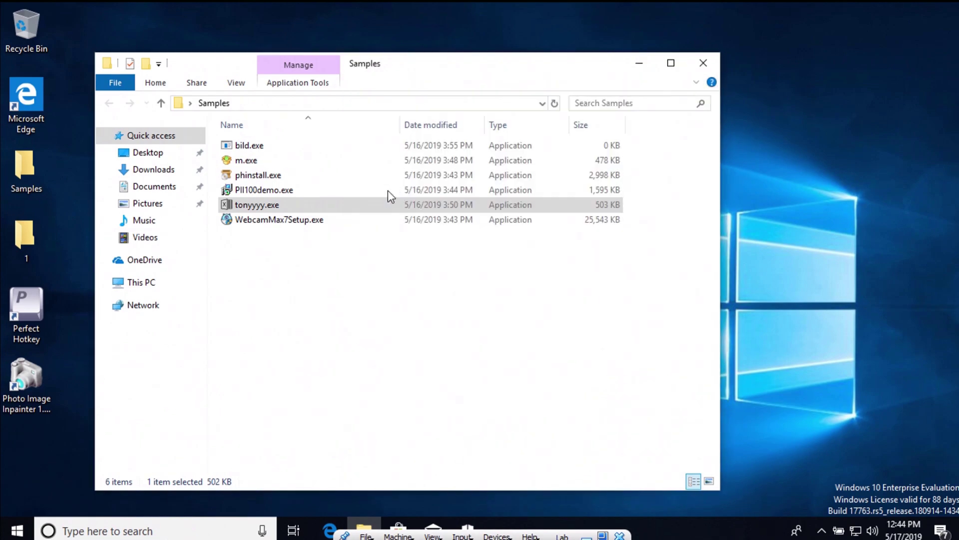
double_click(301, 220)
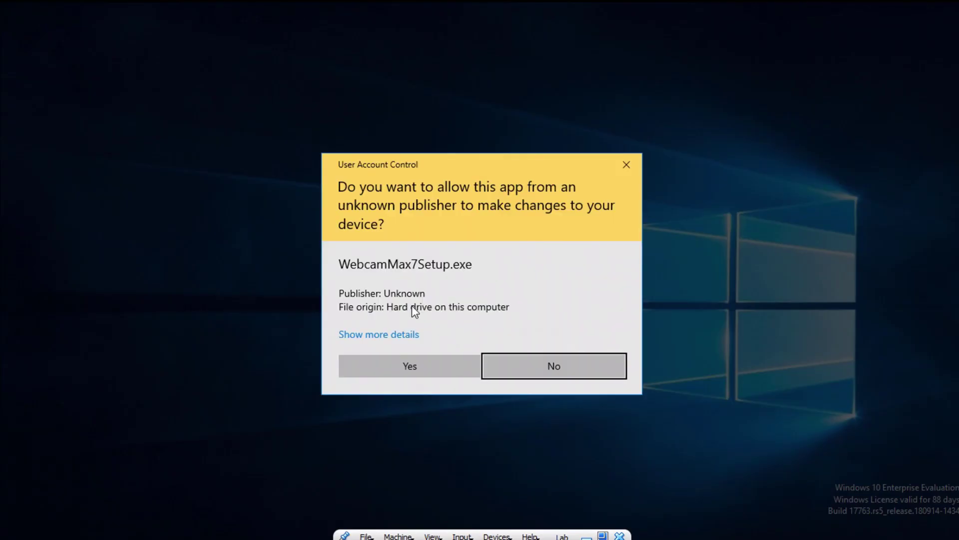
click(423, 358)
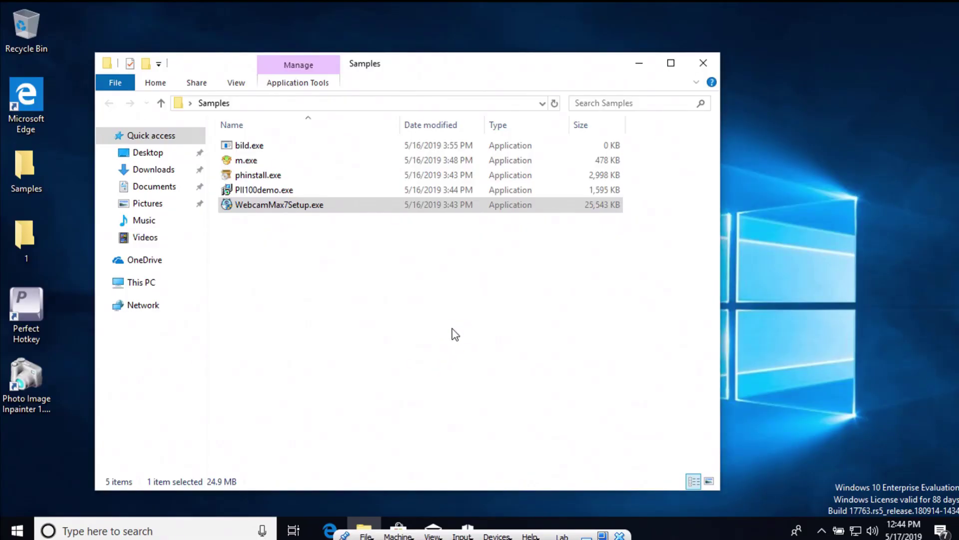
Advance the WebcamMax setup wizard and minimize the Samples folder window.
click(557, 379)
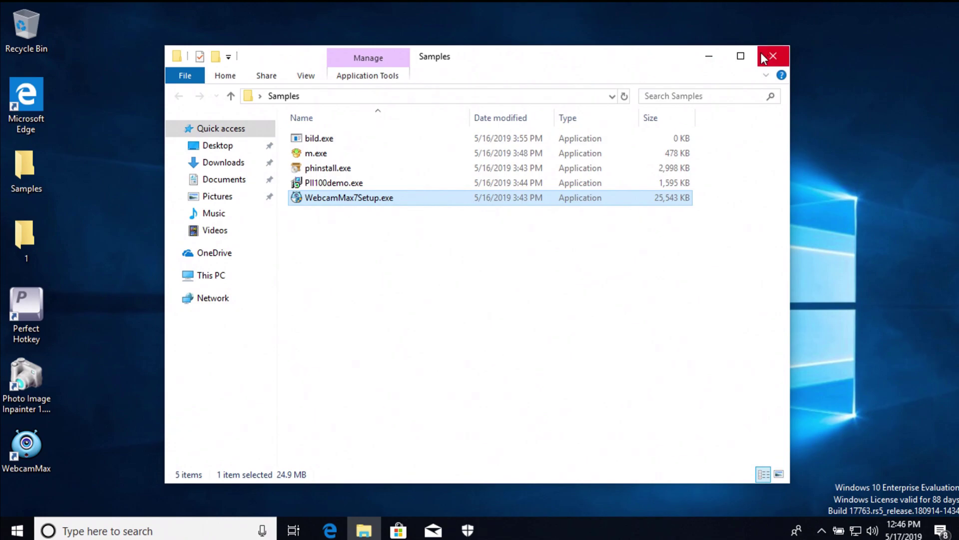
click(711, 59)
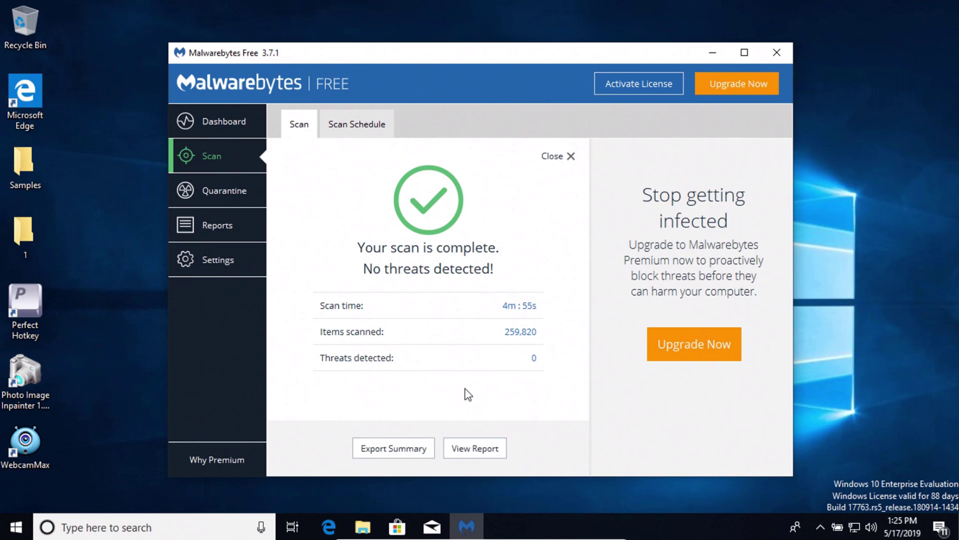
click(362, 527)
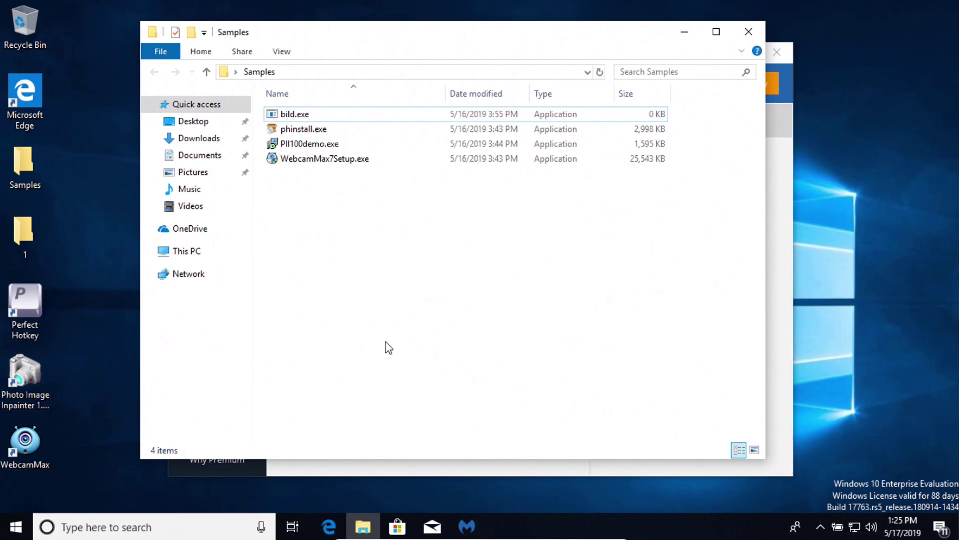
click(682, 34)
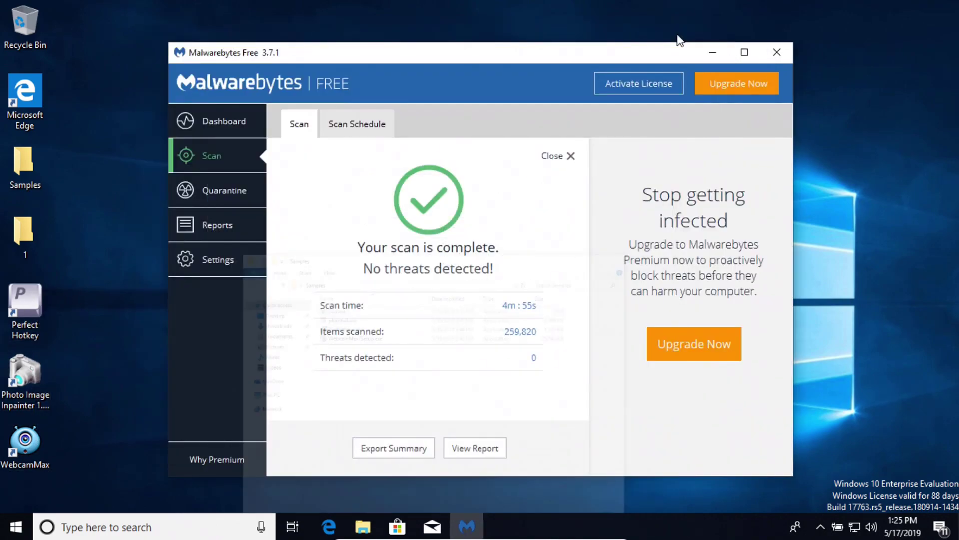